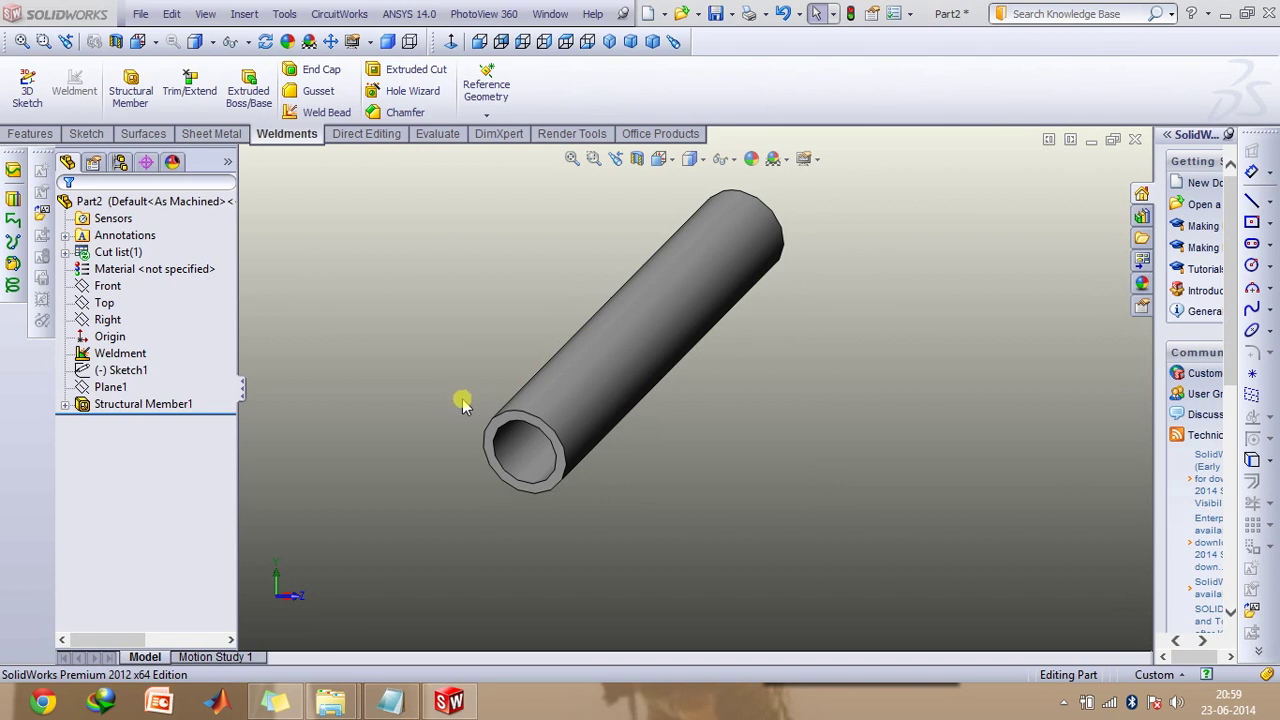
Step: Expand Structural Member1 and view Sketch11's pipe profile dimensions, 26.90 and 20.50
left_click(64, 404)
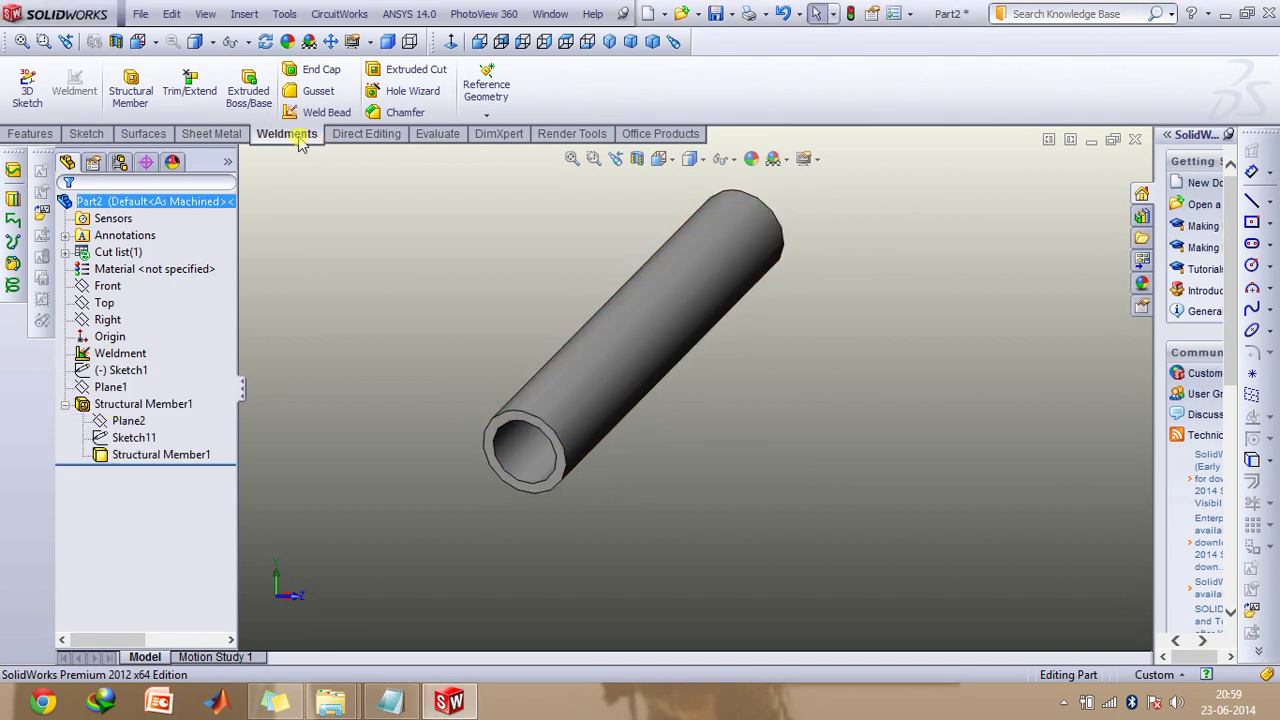
left_click(136, 438)
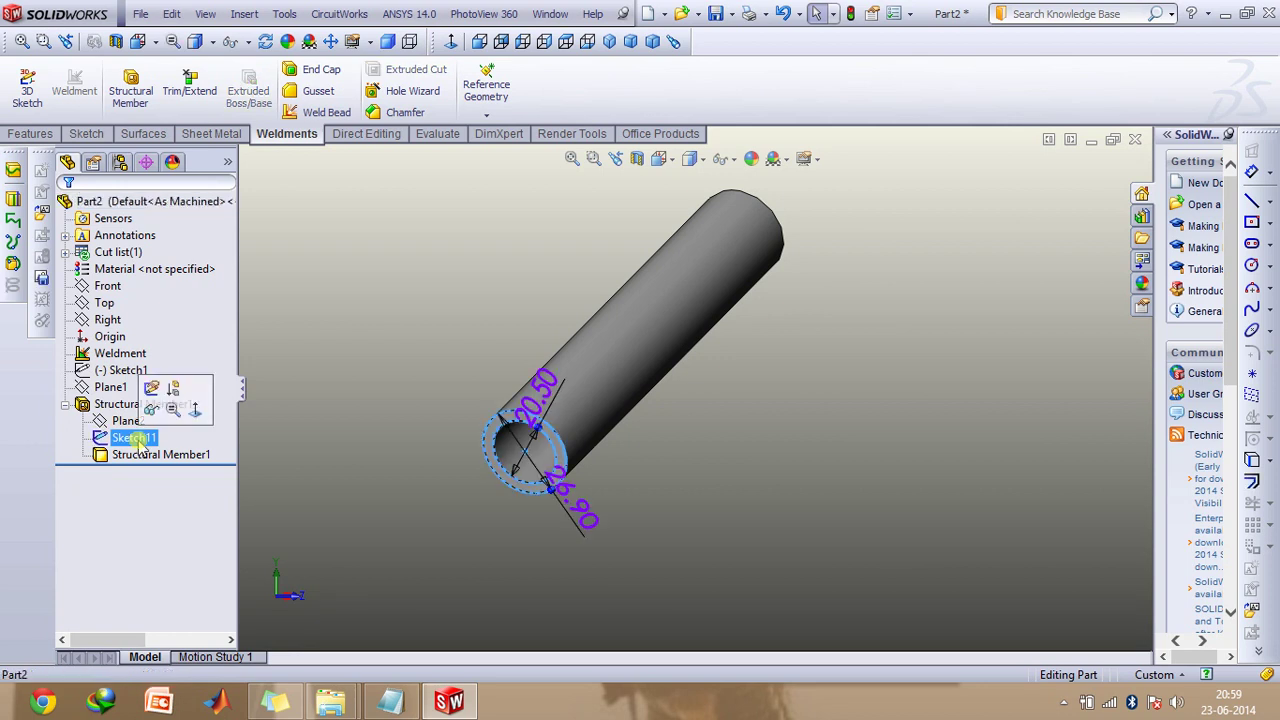
left_click(148, 455)
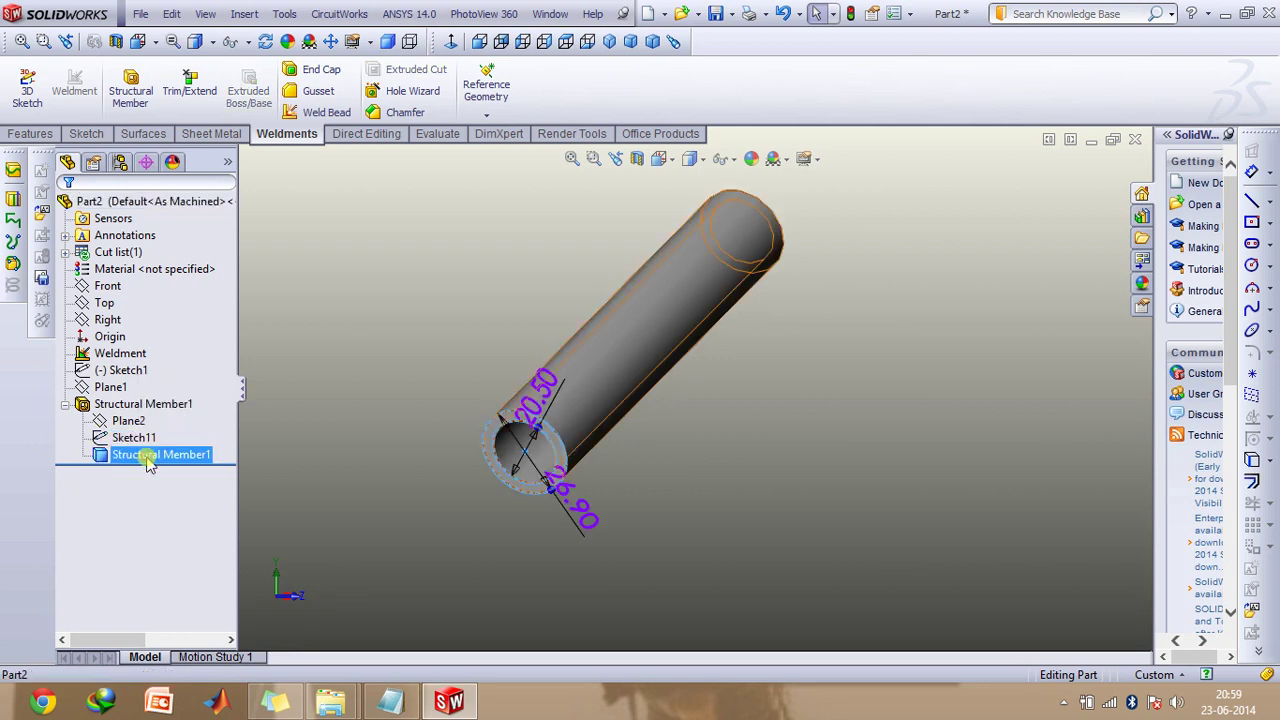
Step: Review Structural Member1's pipe type and 26.9 x 3.2 size, leaving them unchanged
right_click(148, 456)
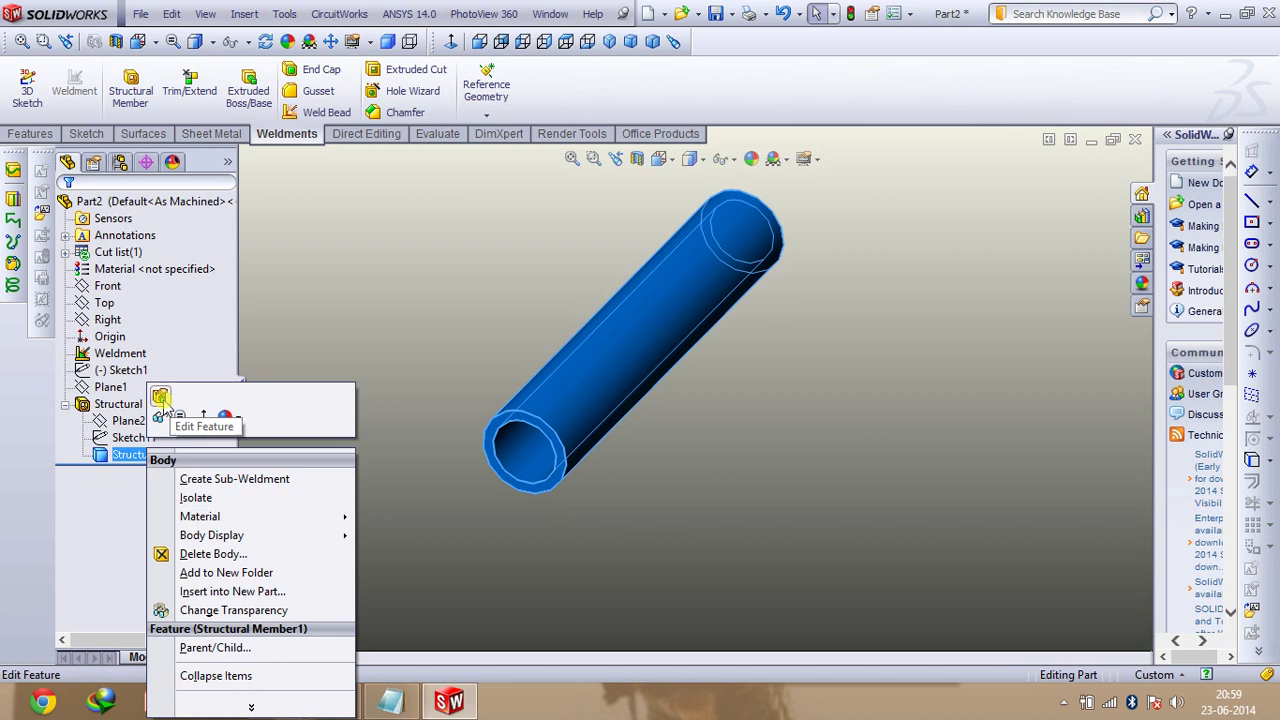
left_click(162, 403)
left_click(199, 393)
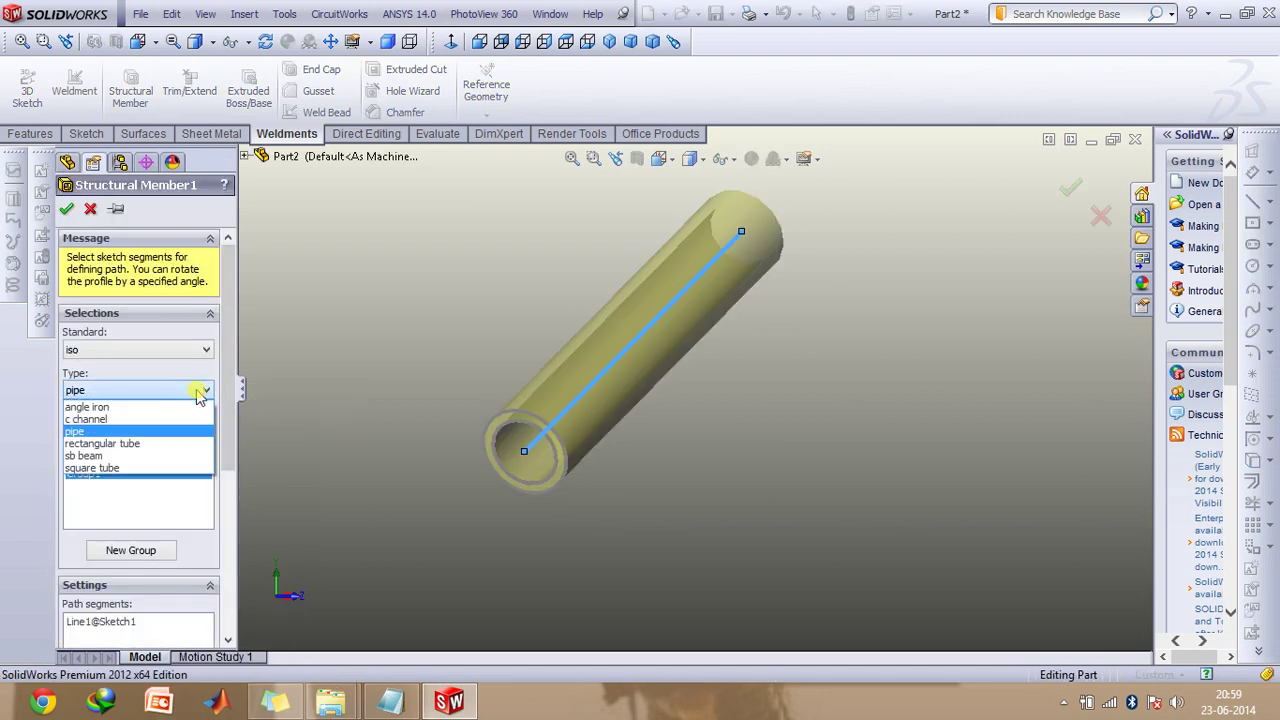
left_click(186, 344)
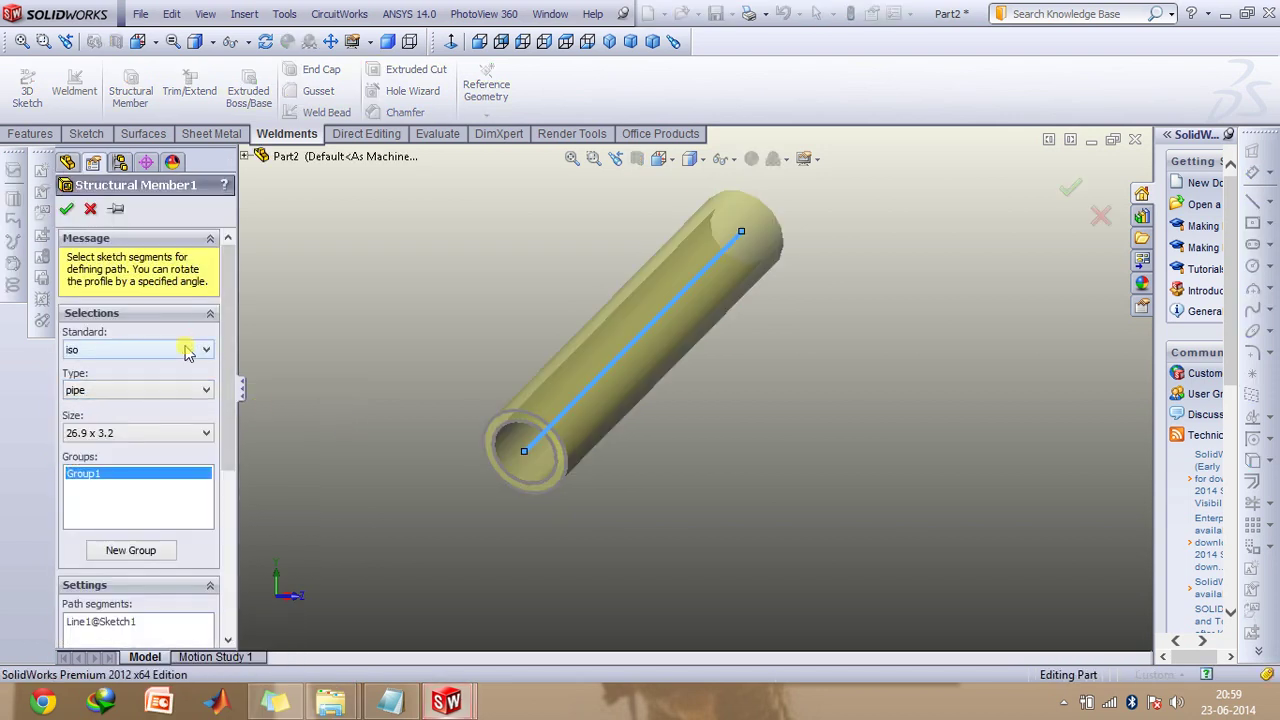
left_click(181, 432)
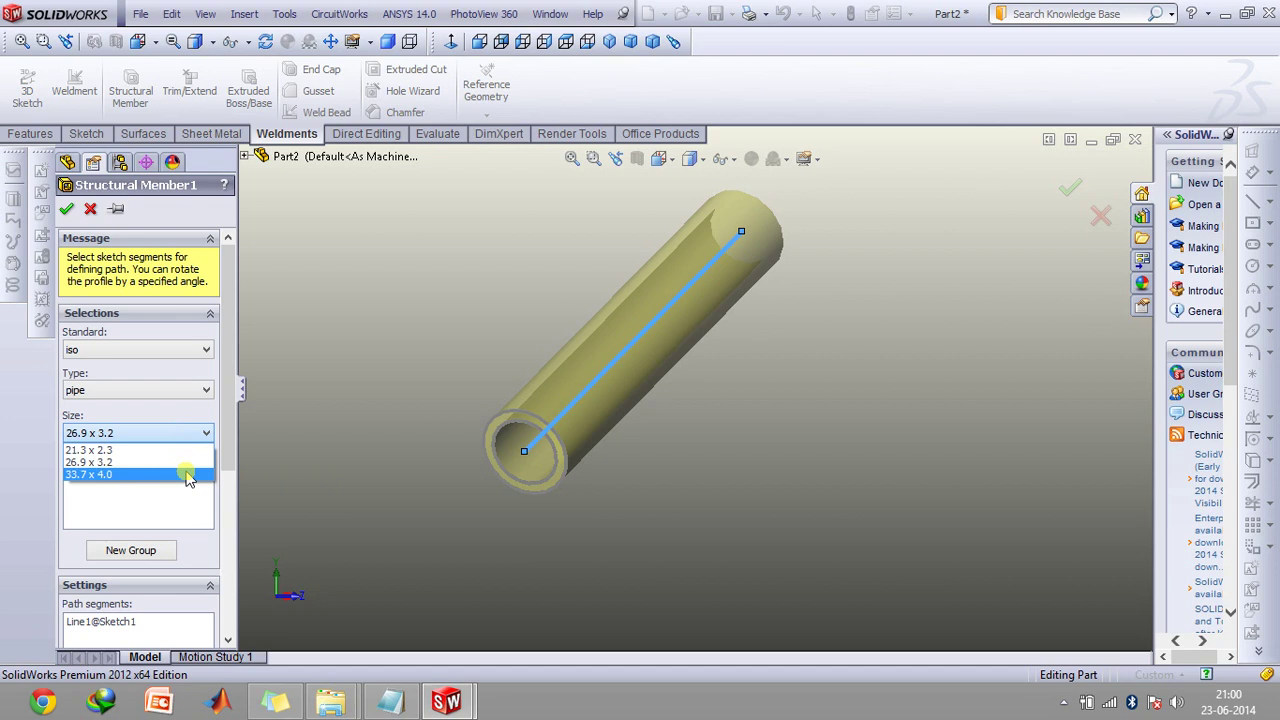
left_click(228, 416)
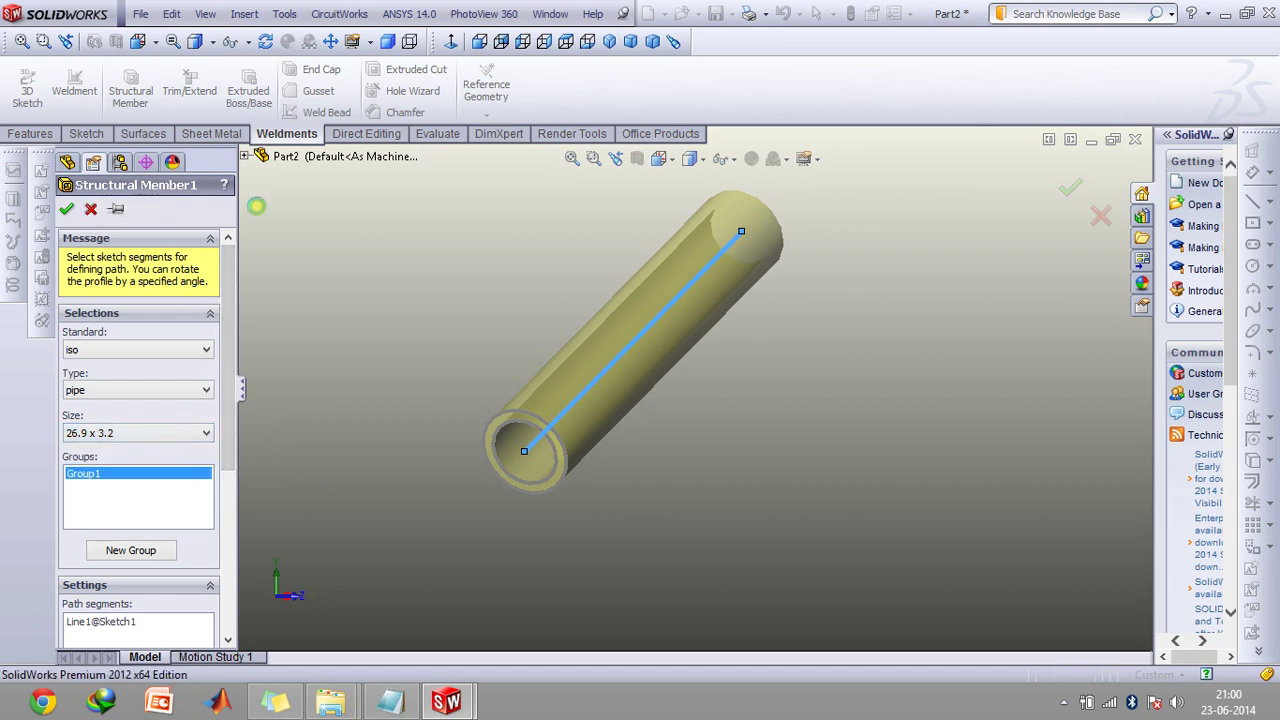
left_click(91, 210)
Step: Minimize Part2 and create a new part document, Part3
left_click(1091, 139)
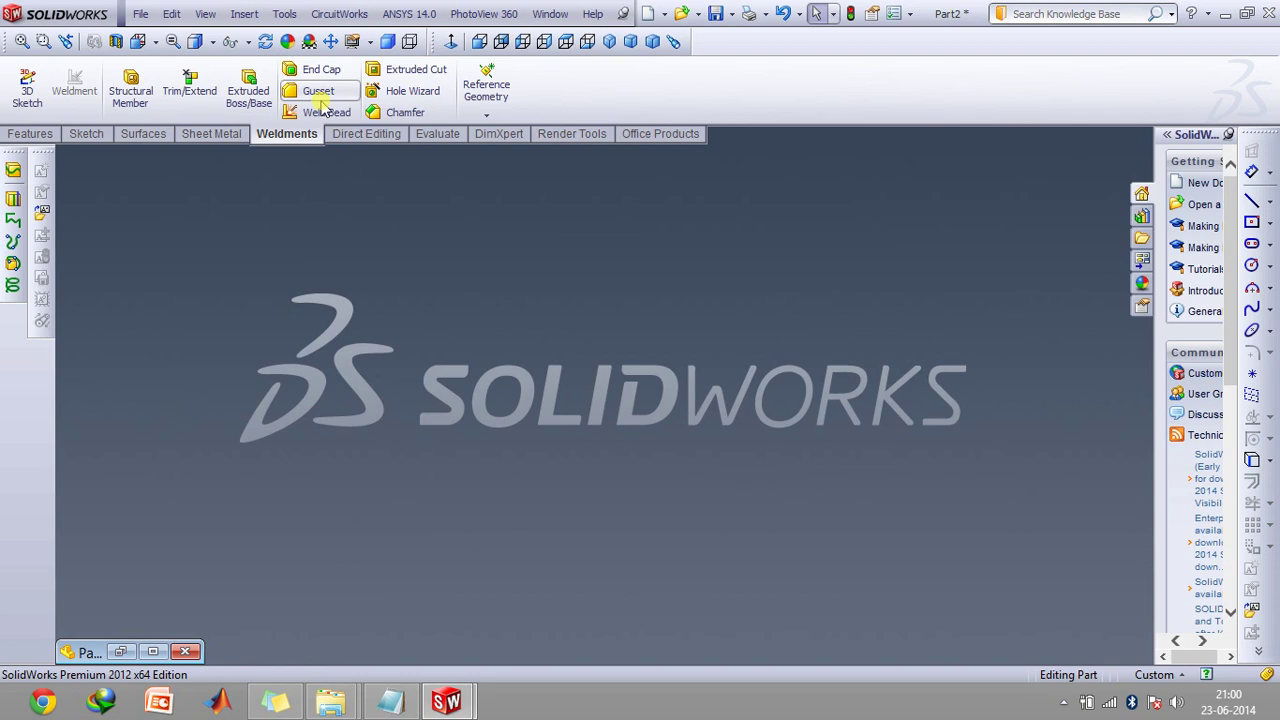
left_click(140, 14)
left_click(172, 28)
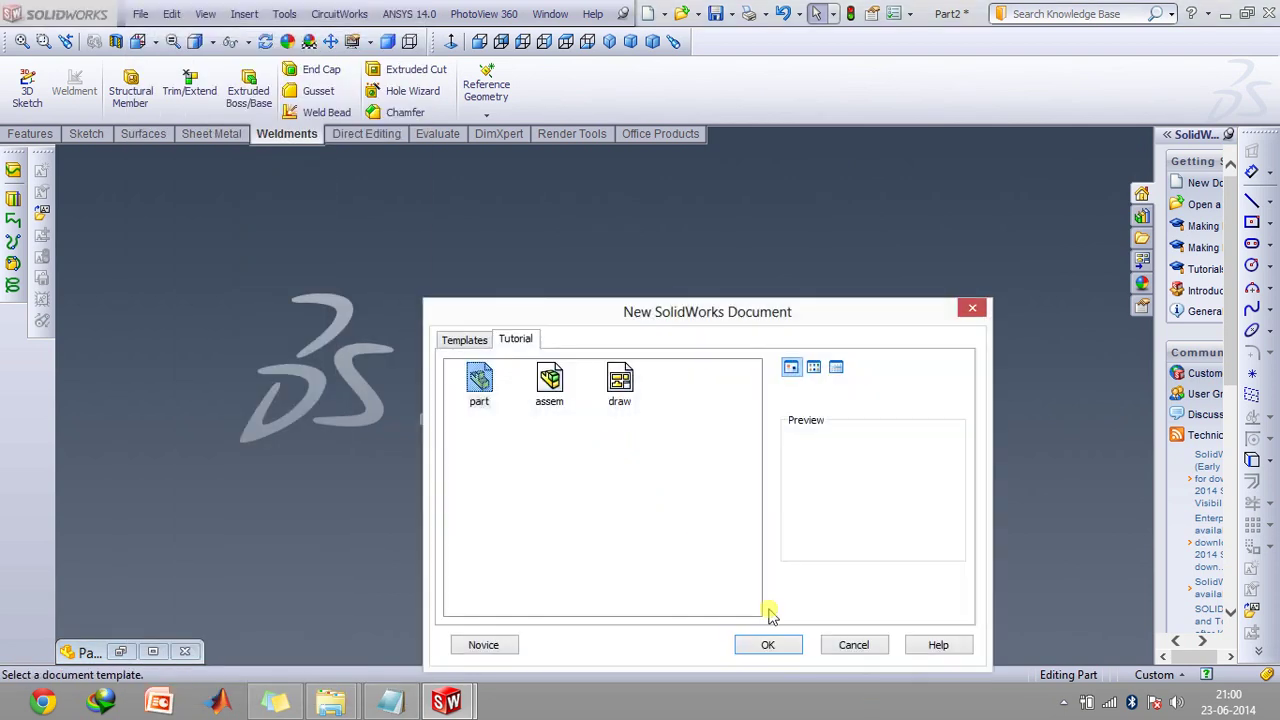
key("Return")
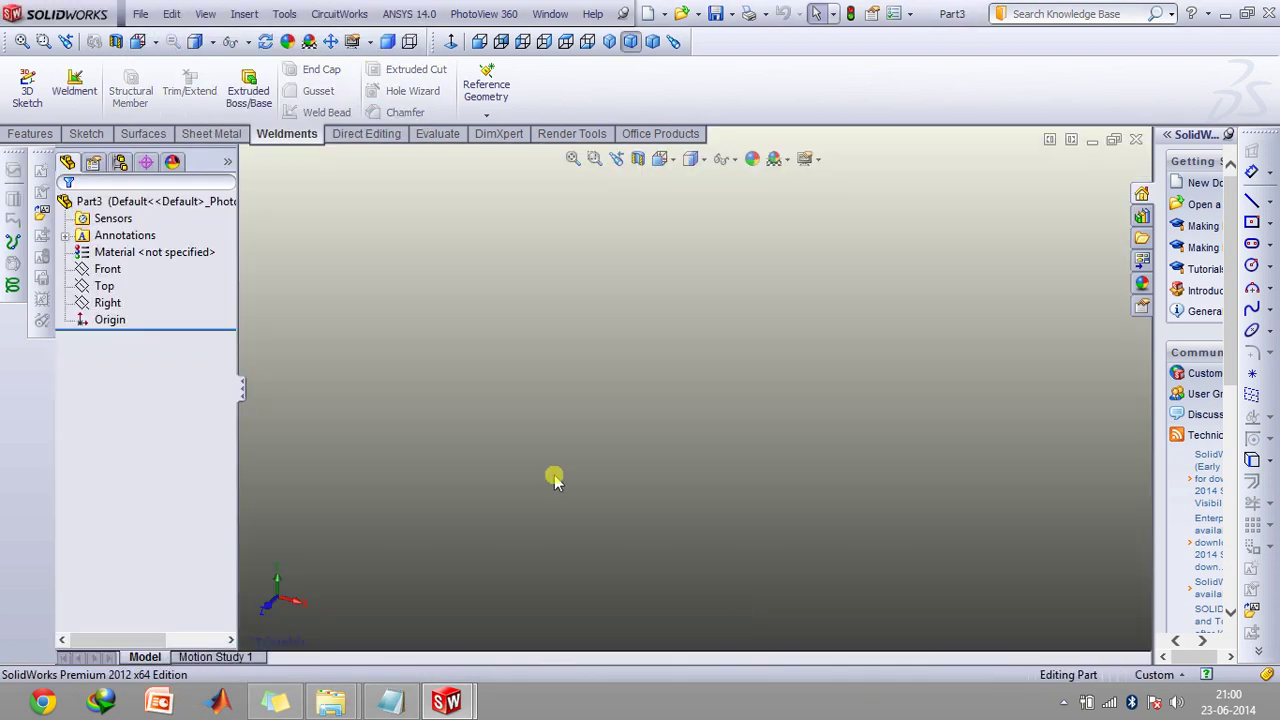
Step: Start a sketch on the Front plane and draw two concentric circles centred on the origin
left_click(46, 134)
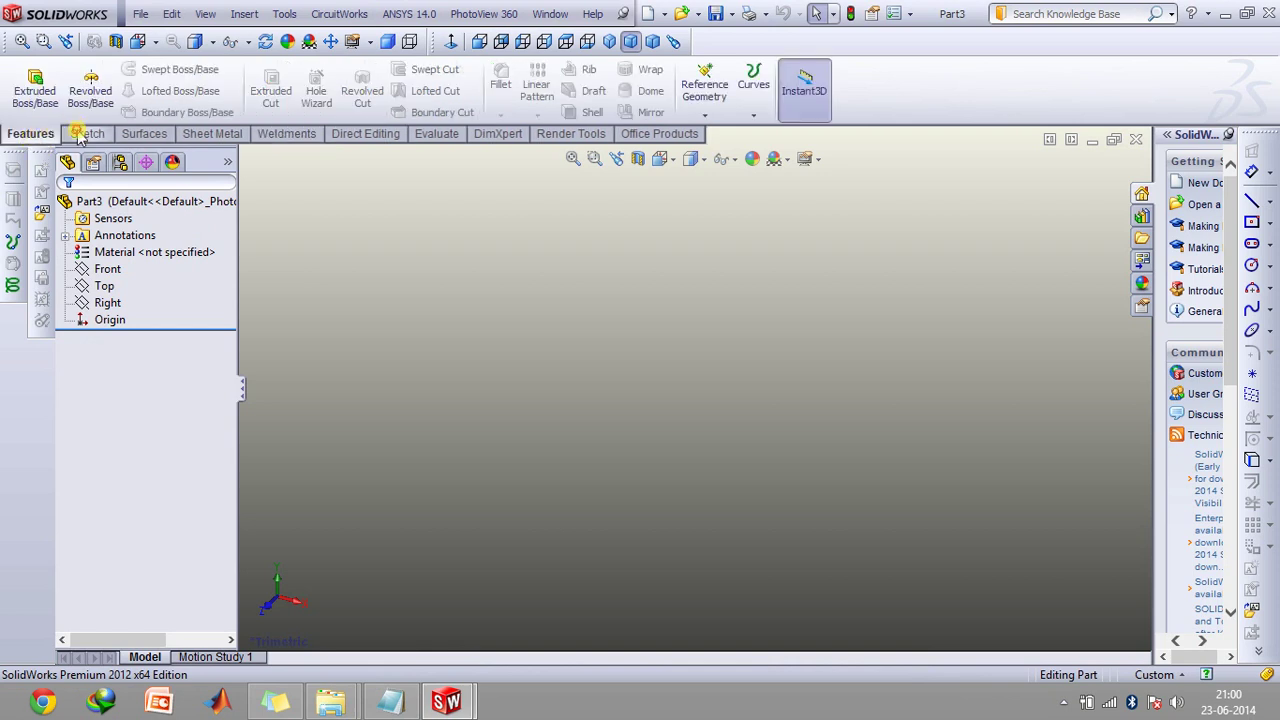
left_click(87, 133)
left_click(27, 85)
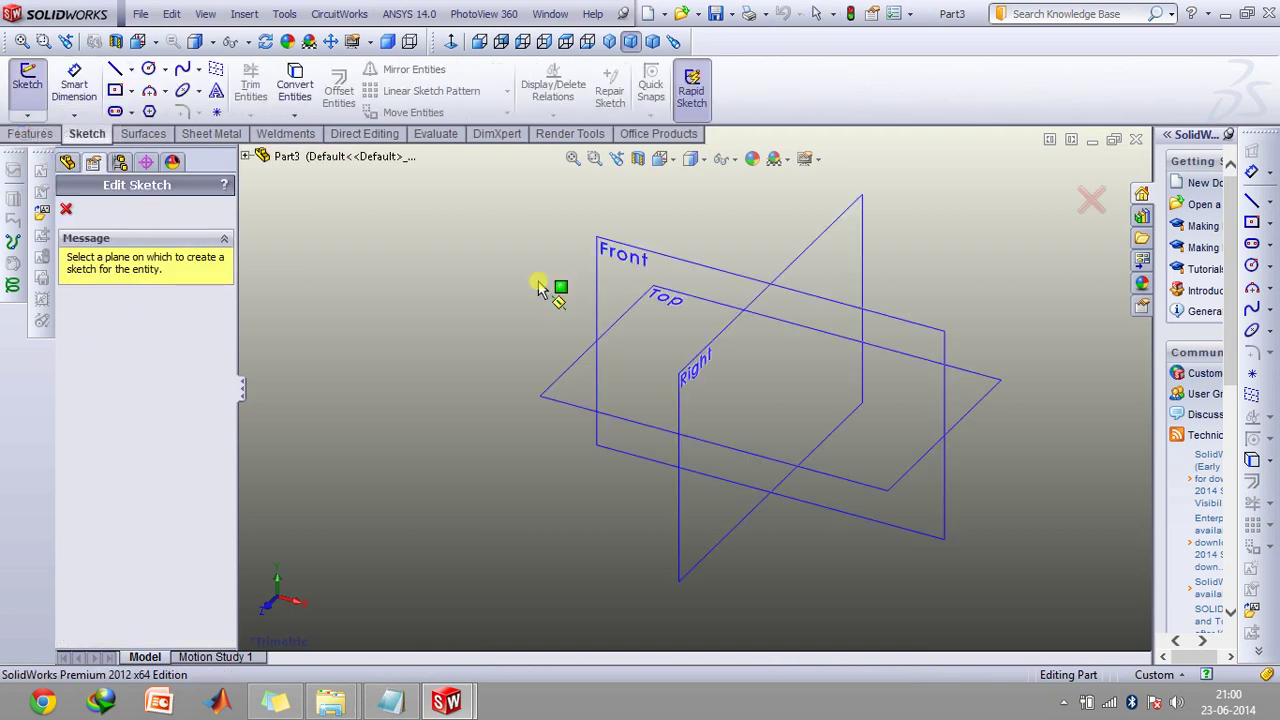
left_click(635, 280)
left_click(165, 69)
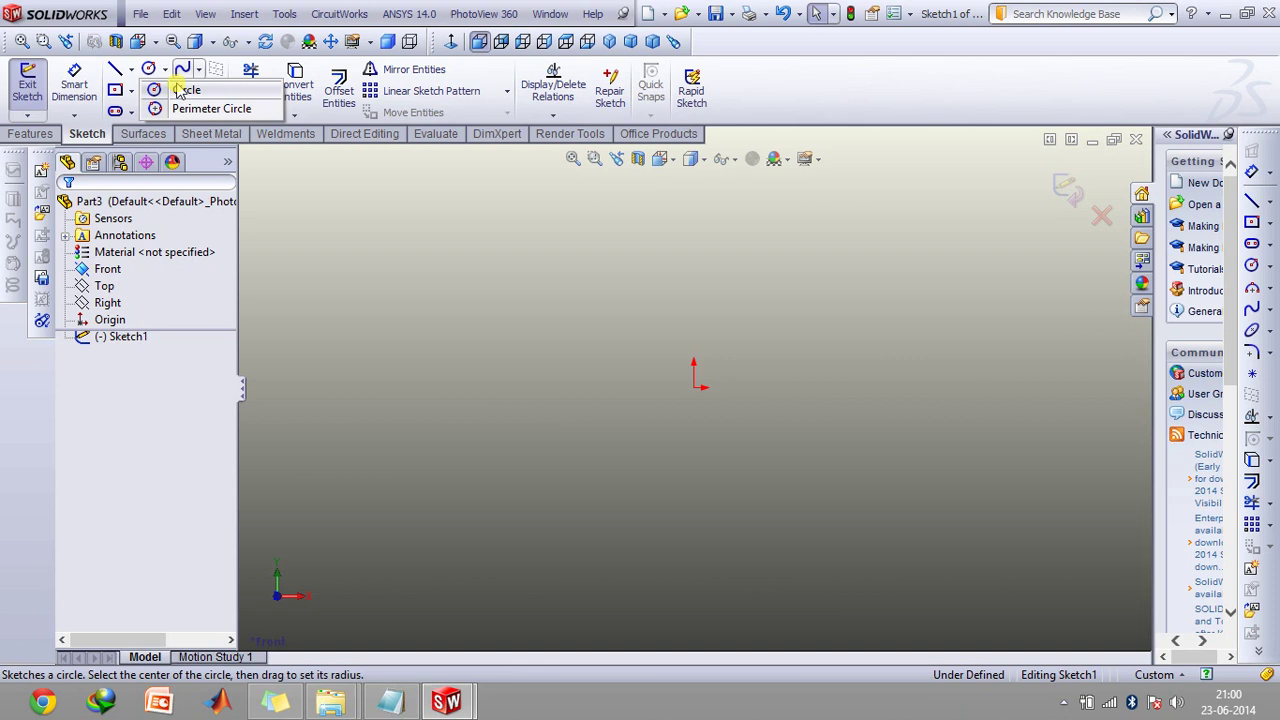
left_click(185, 90)
left_click(695, 385)
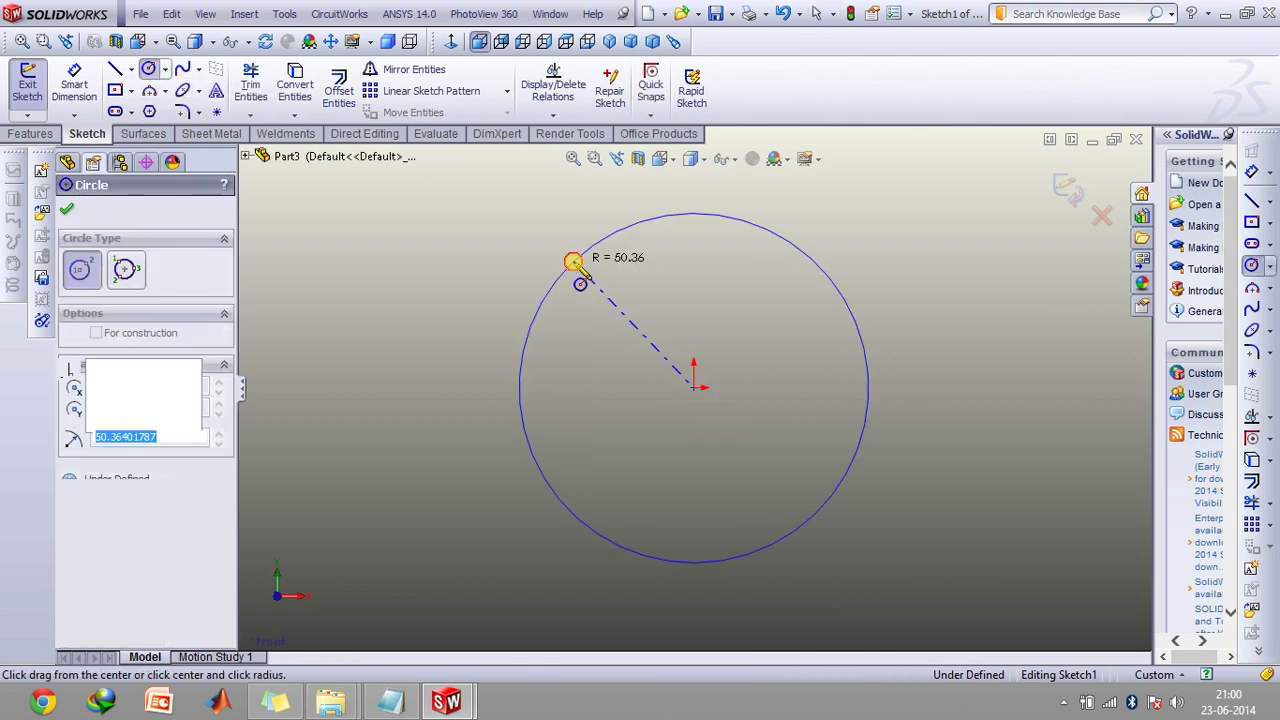
left_click(573, 262)
left_click(694, 388)
left_click(576, 292)
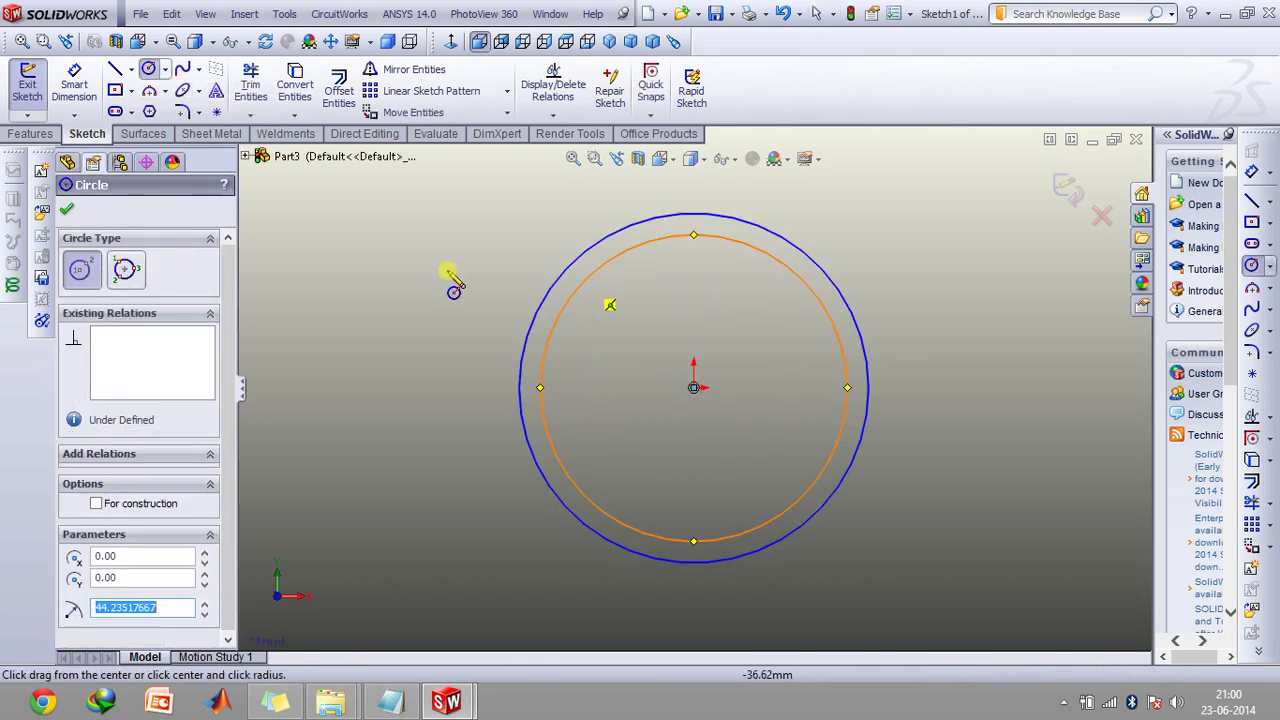
left_click(66, 209)
Step: Dimension the outer circle to Ø100 and the gap between the circles to 4
left_click(74, 84)
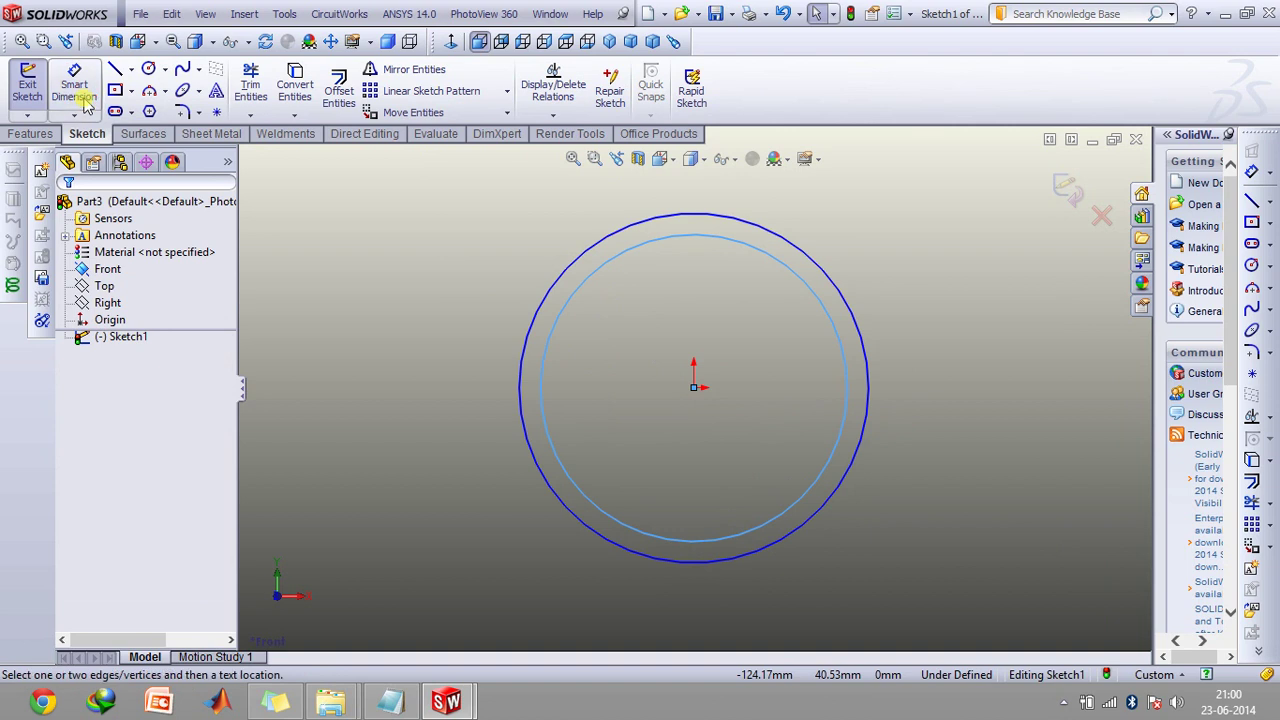
left_click(547, 277)
left_click(443, 287)
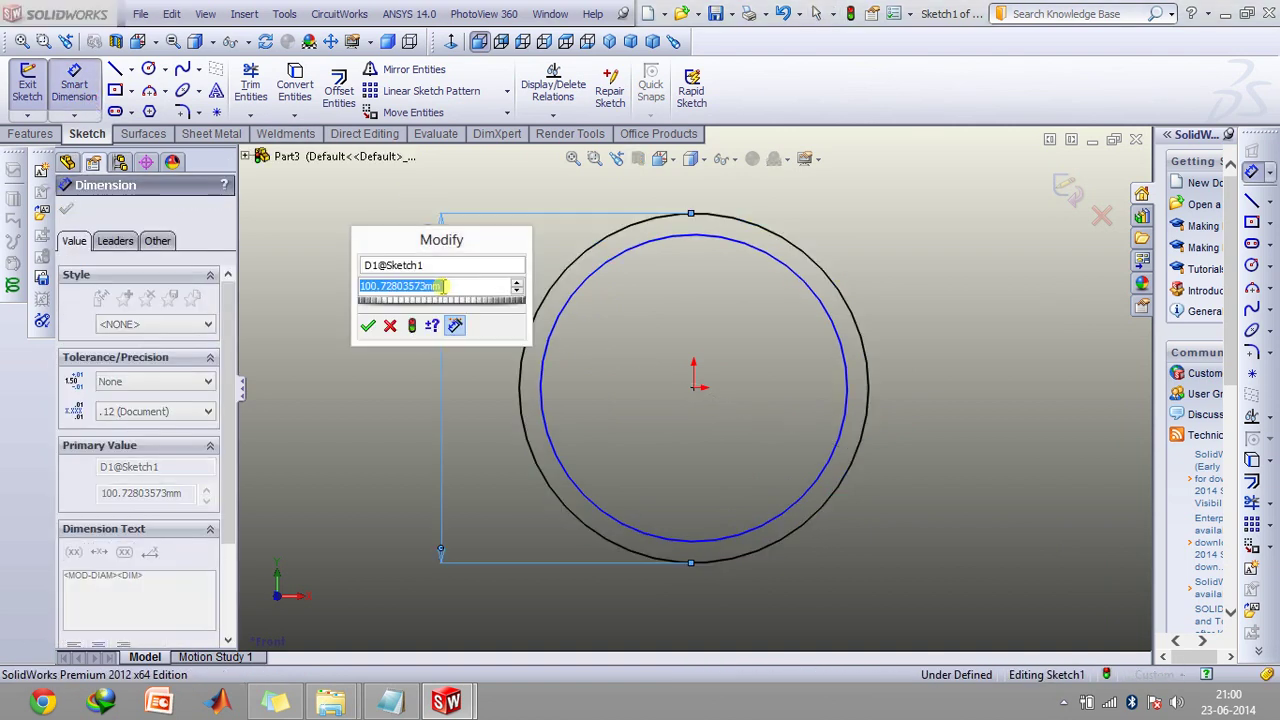
type("100")
key("Return")
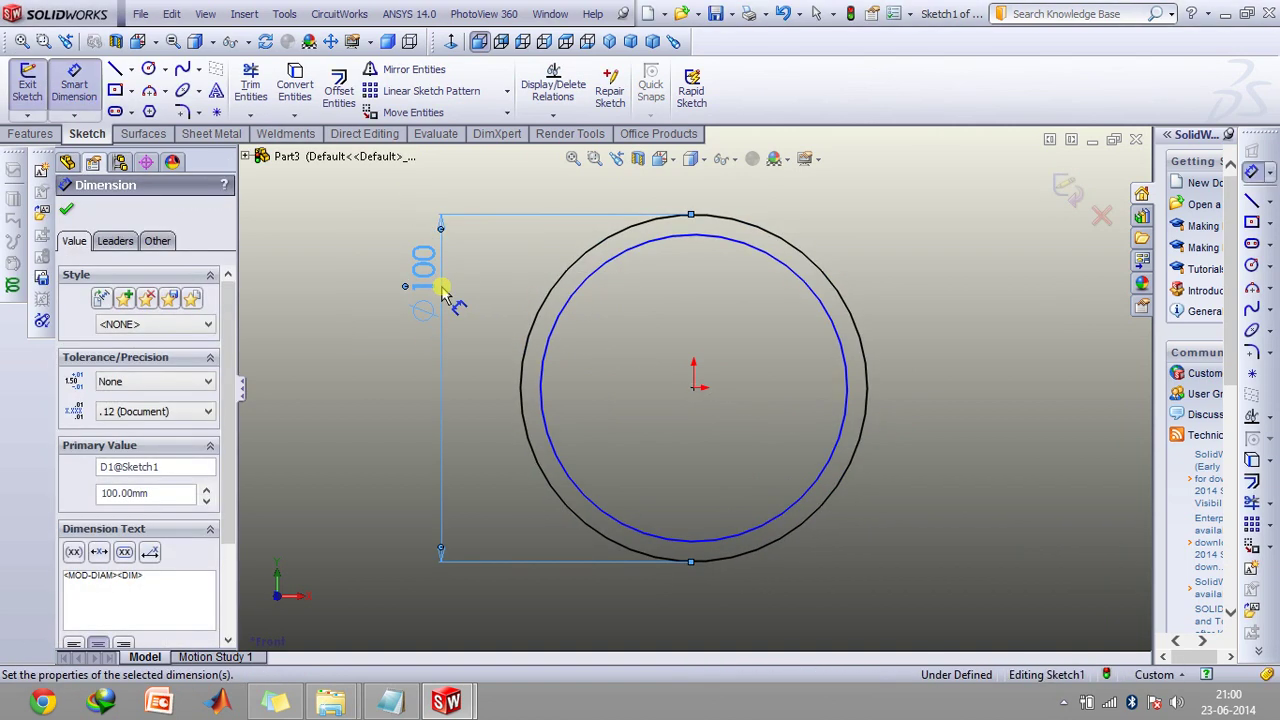
left_click(557, 323)
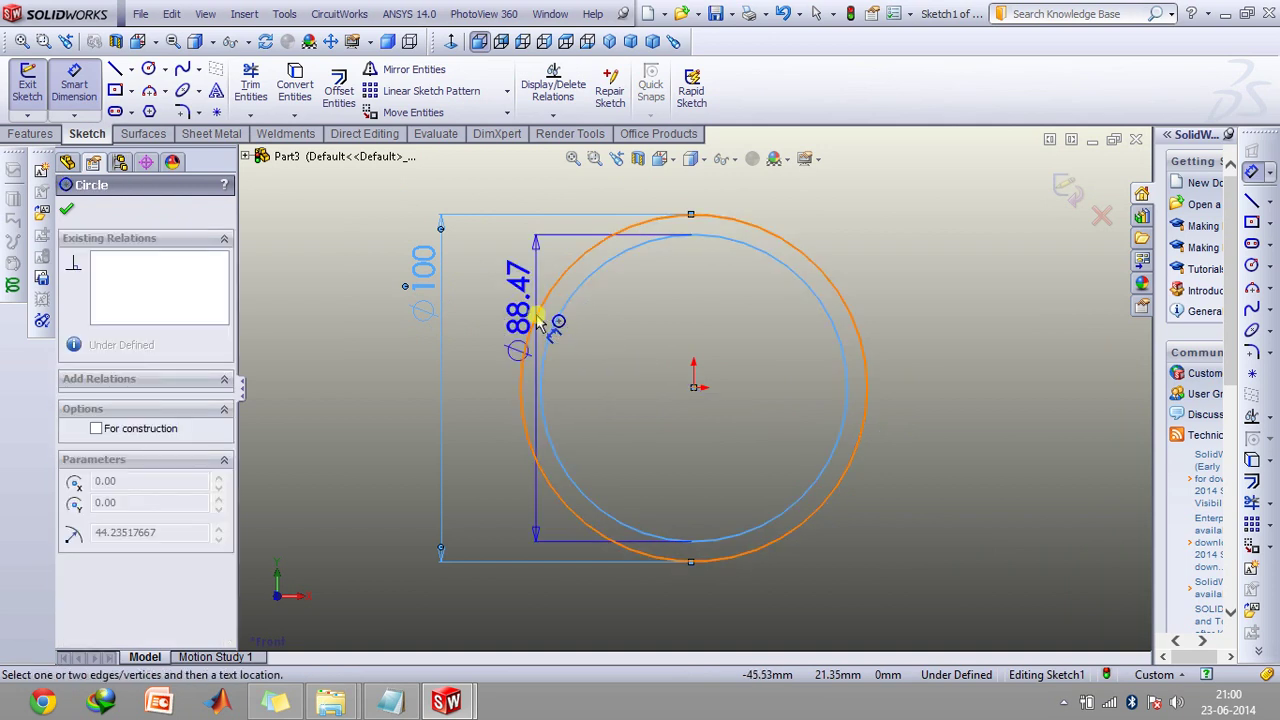
left_click(538, 321)
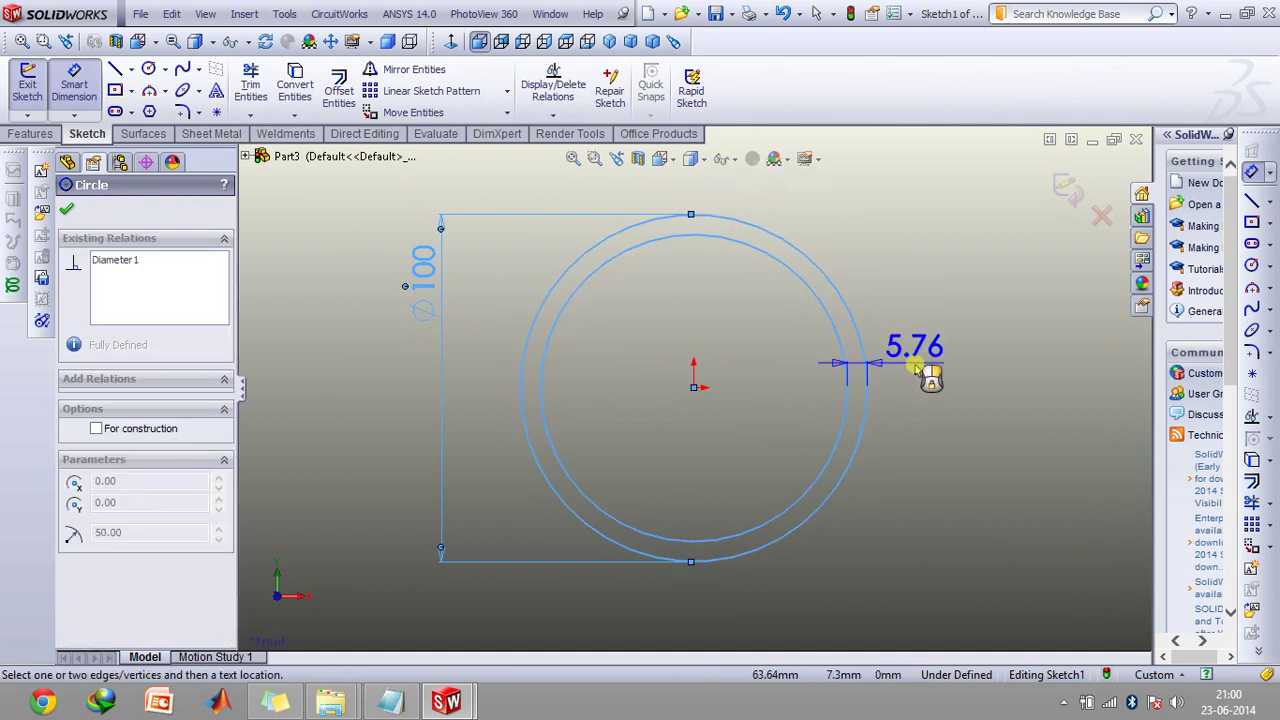
left_click(918, 372)
type("4")
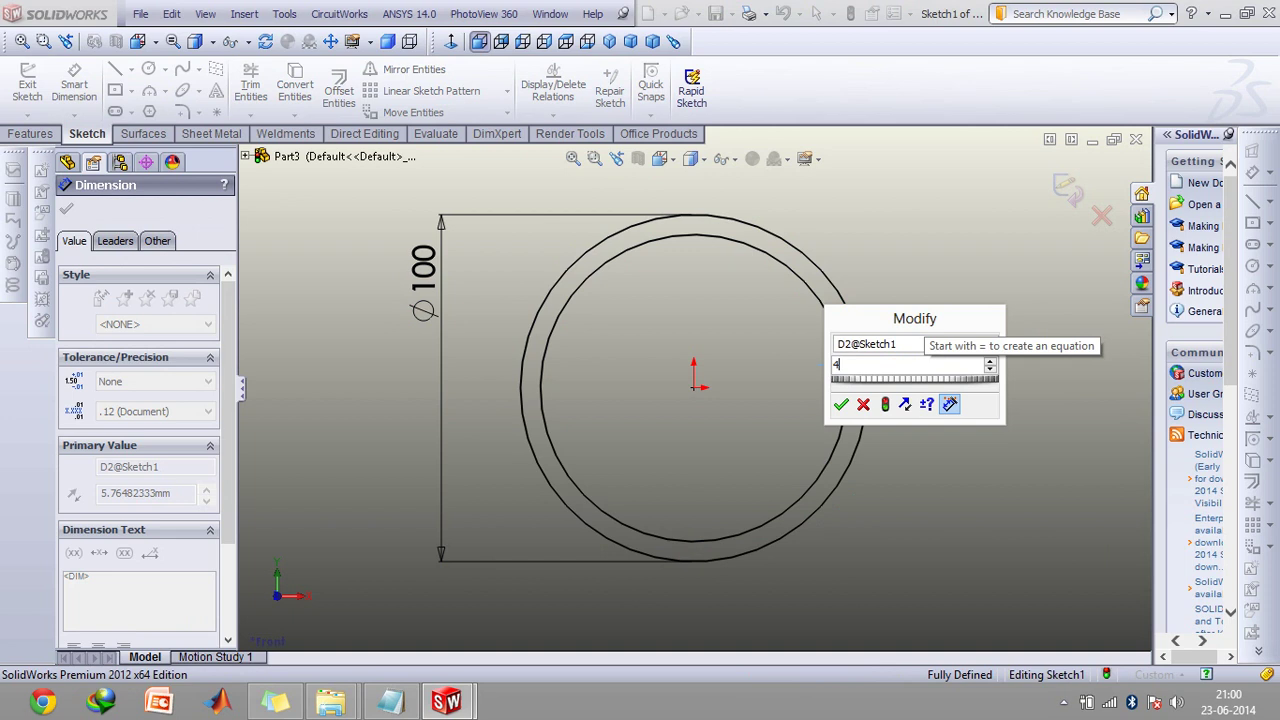
key("Return")
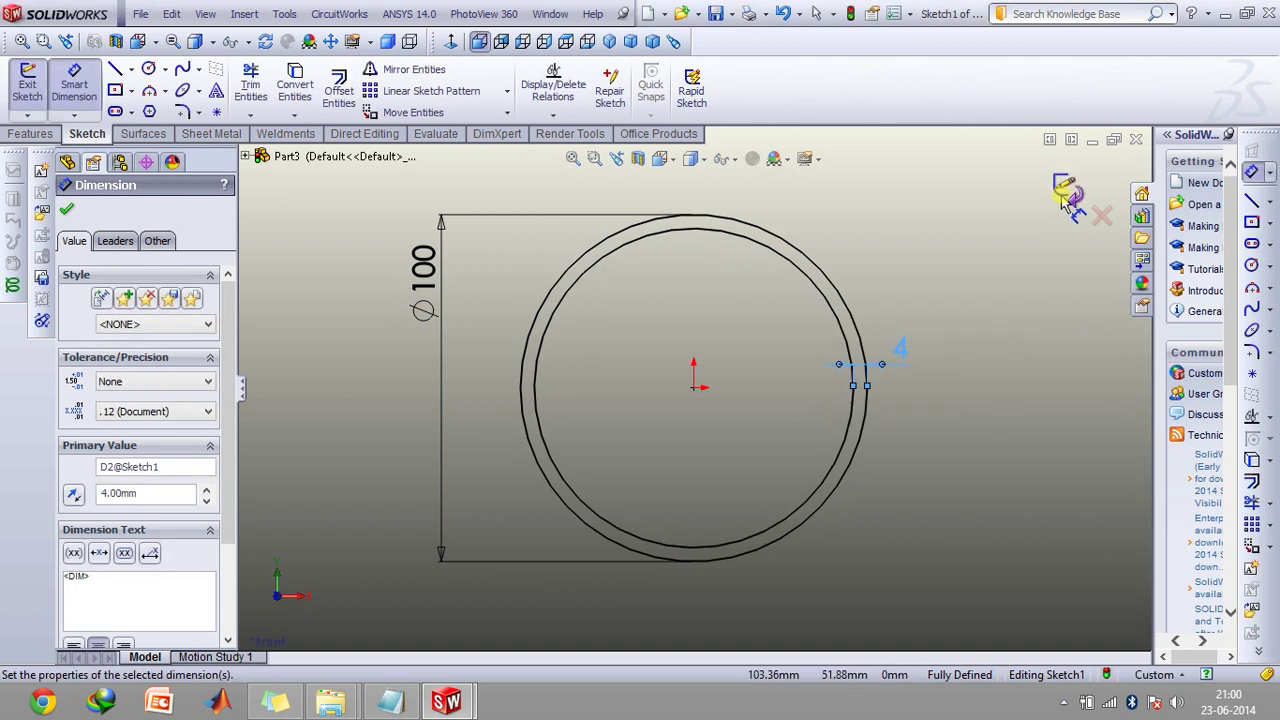
Step: Exit the sketch and display Sketch1's Ø100 and 4 dimensions
left_click(1066, 196)
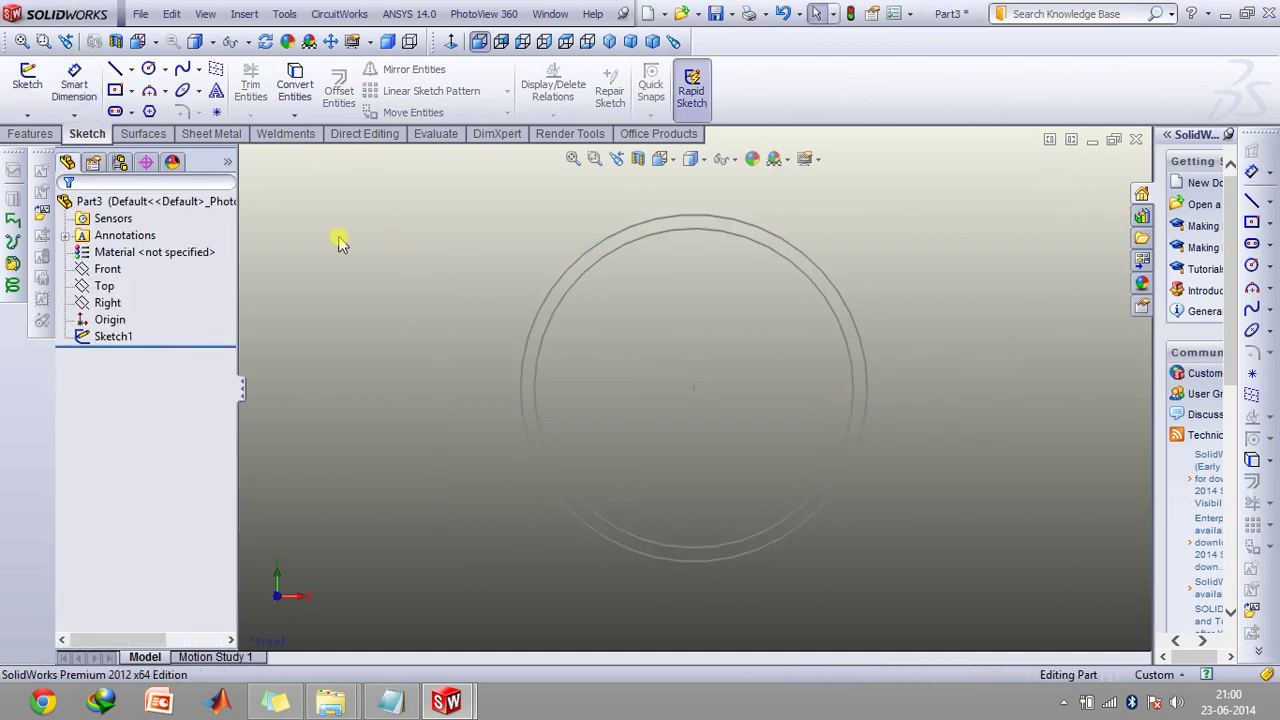
left_click(115, 337)
double_click(125, 340)
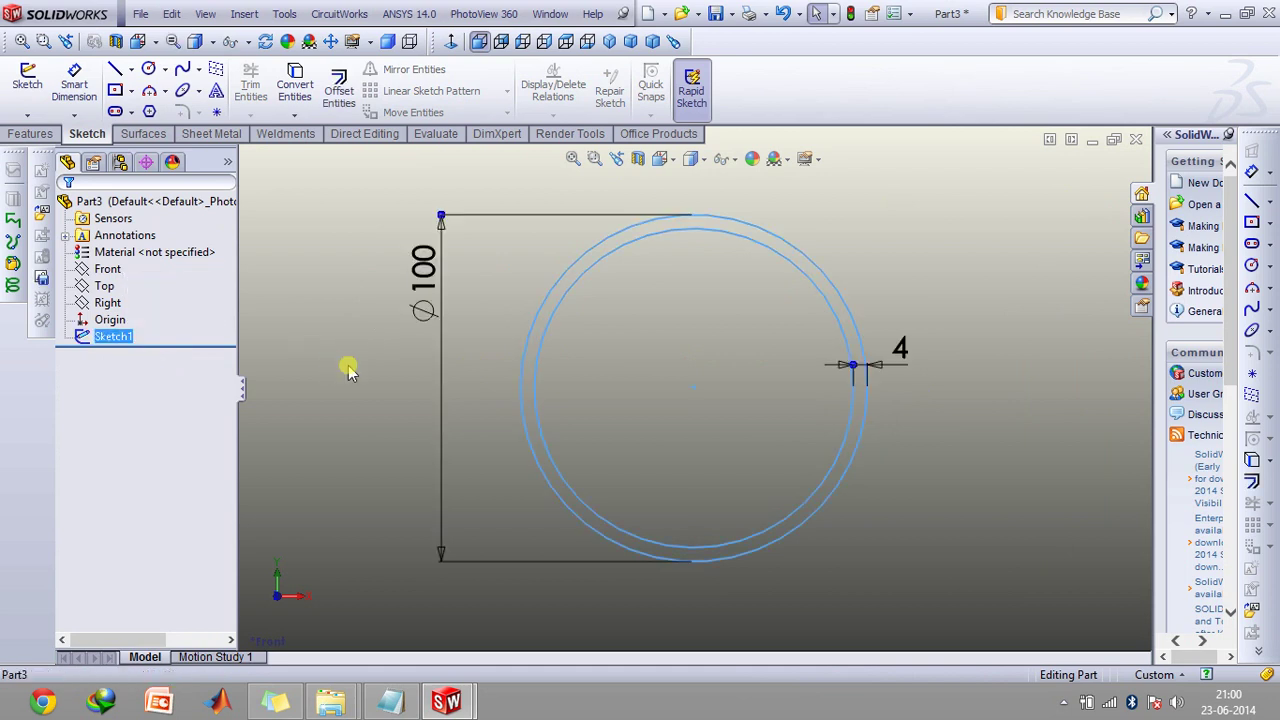
left_click(140, 13)
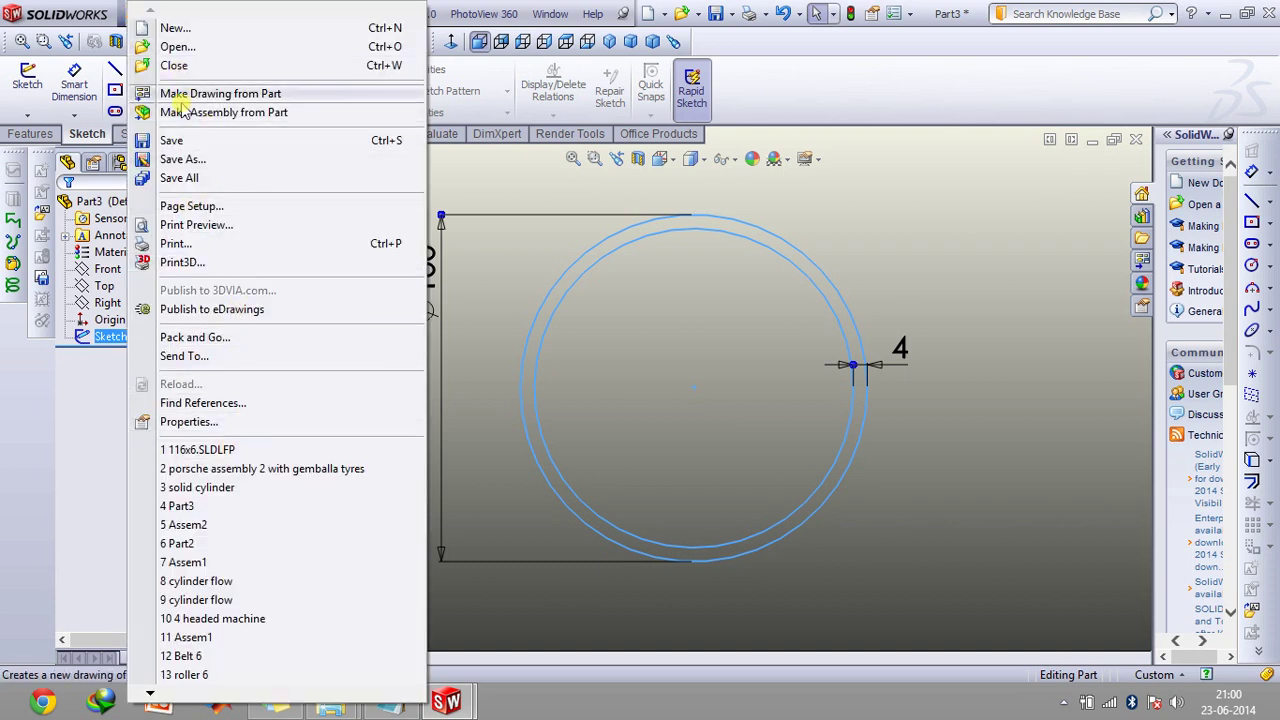
Step: Start Save As and browse from the Desktop to C:\Program Files
left_click(200, 159)
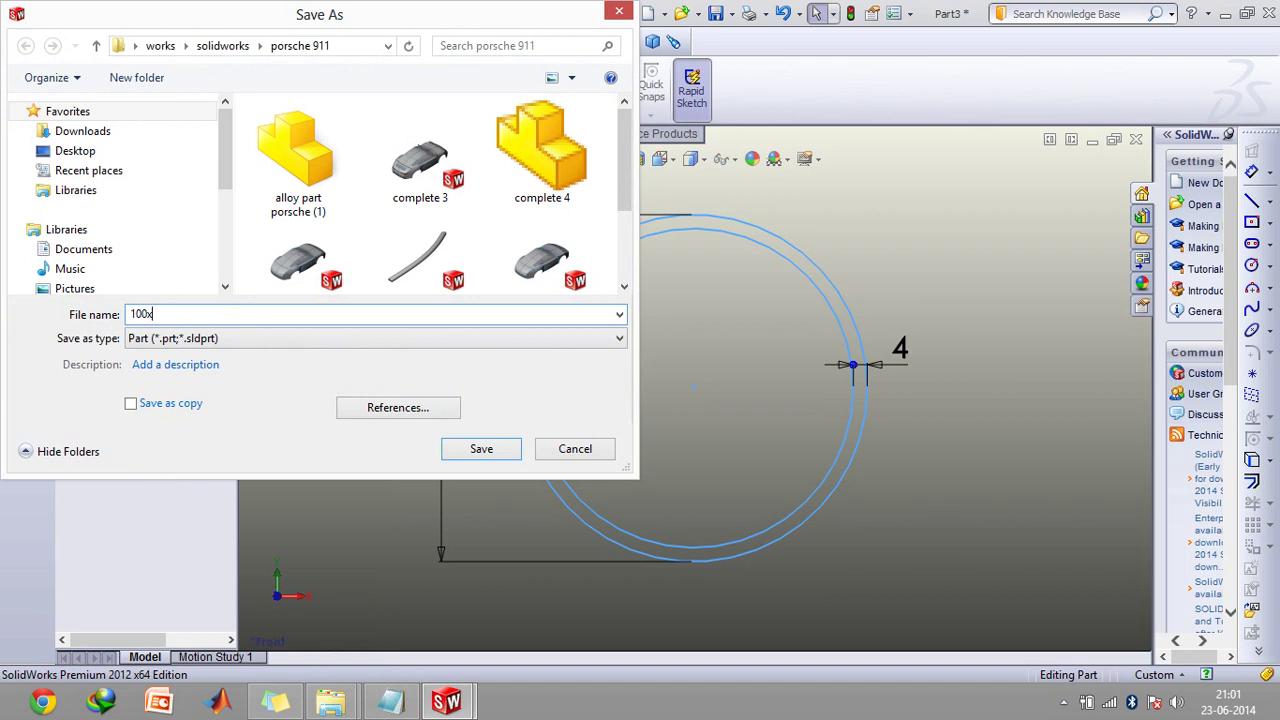
left_click(75, 150)
left_click(520, 188)
key("c")
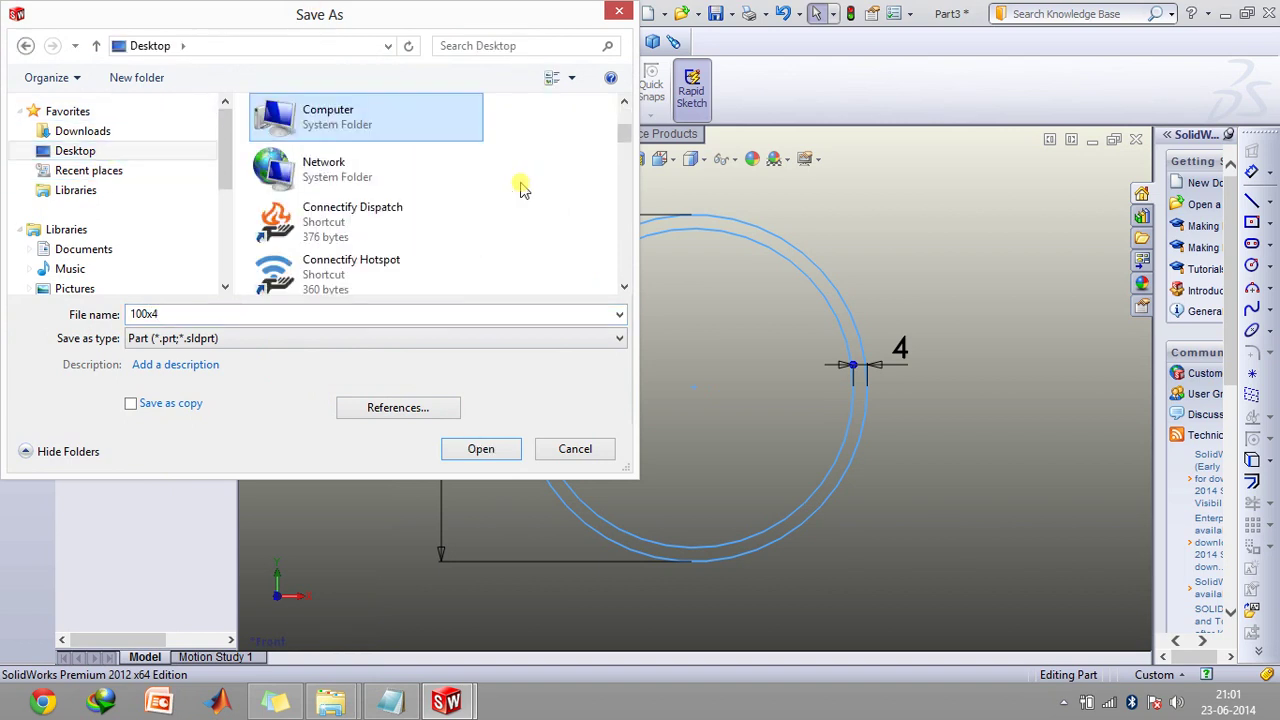
key("Return")
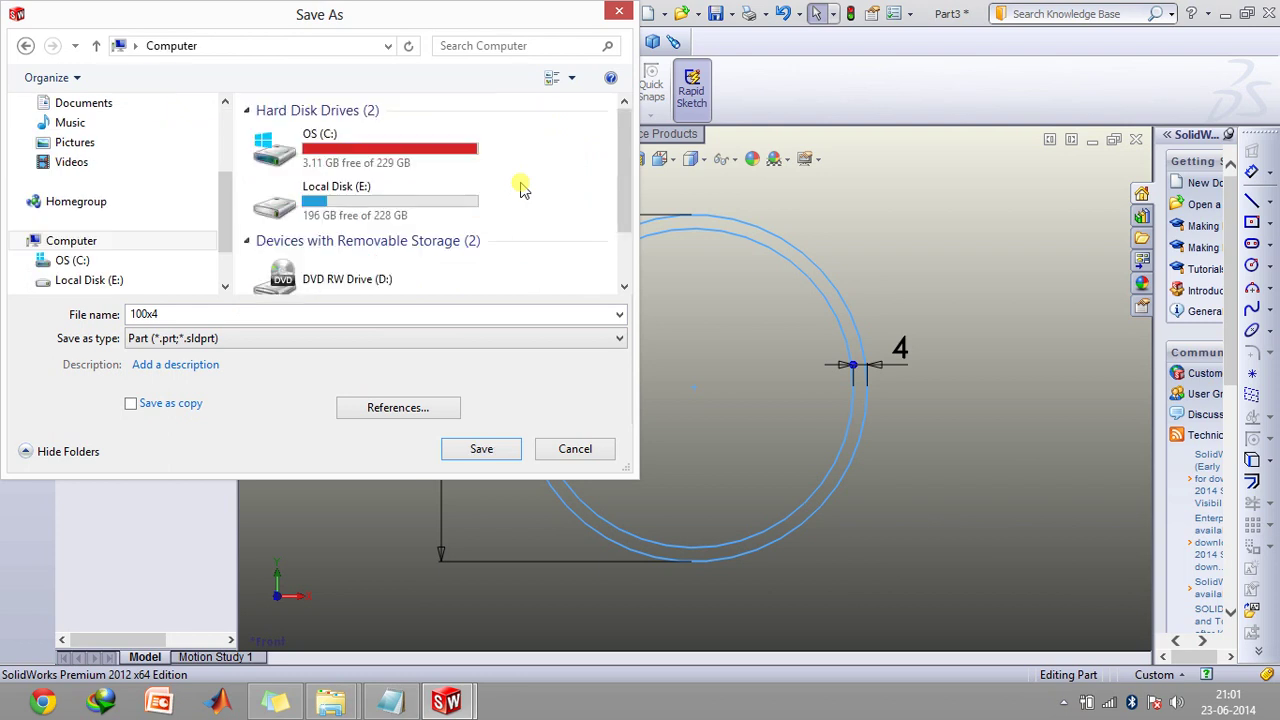
left_click(383, 158)
double_click(383, 160)
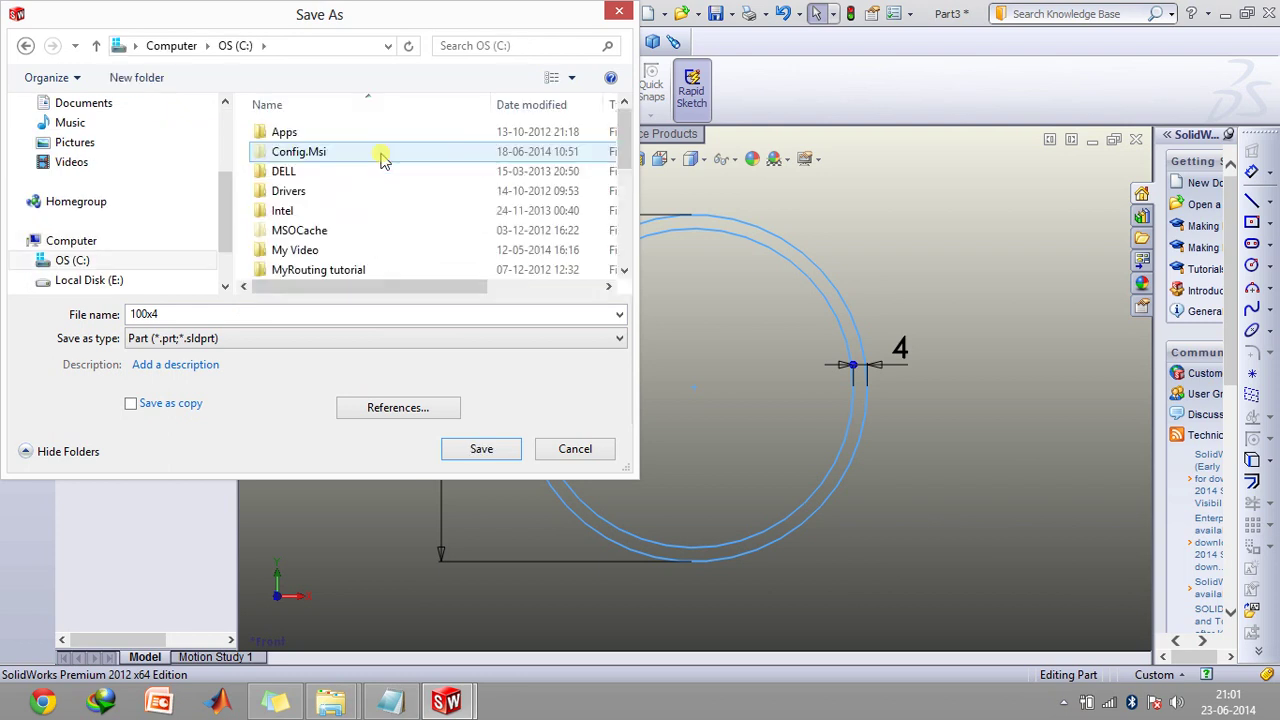
left_click_drag(617, 157, 623, 186)
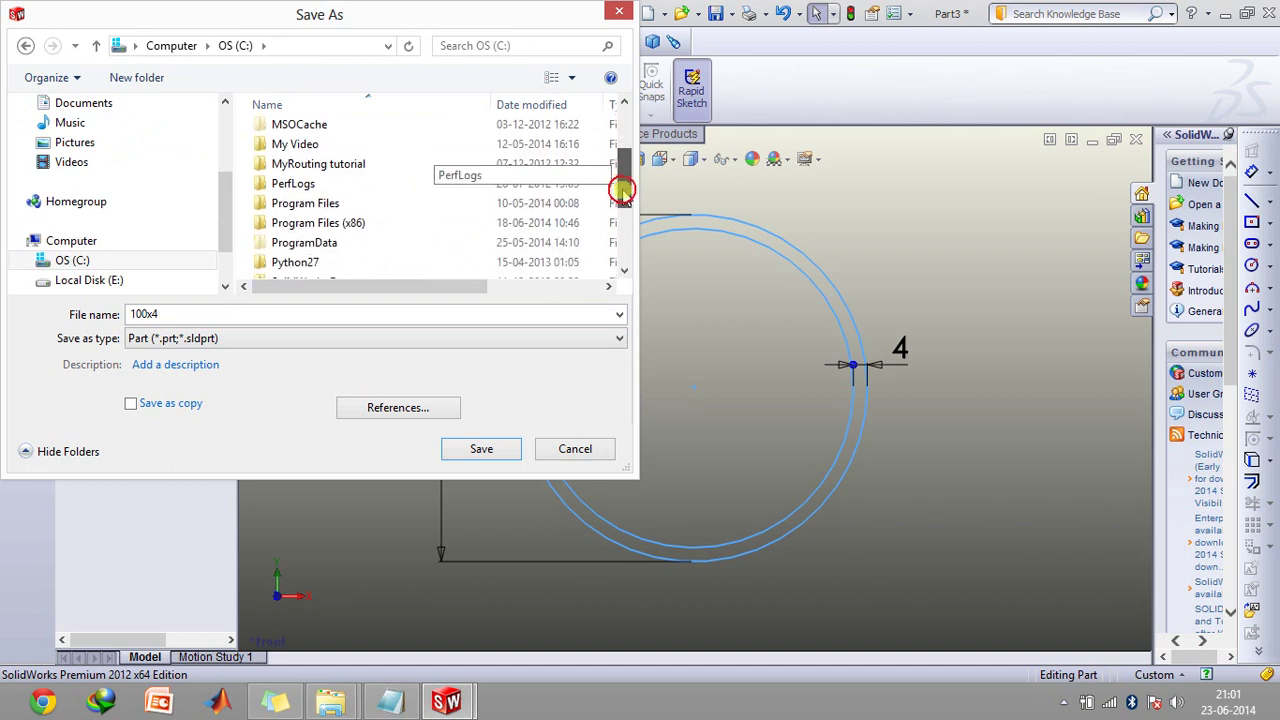
double_click(383, 206)
left_click(383, 208)
Step: Browse to SolidWorks Corp\SolidWorks\lang\english\weldment profiles\iso\pipe
type("solid")
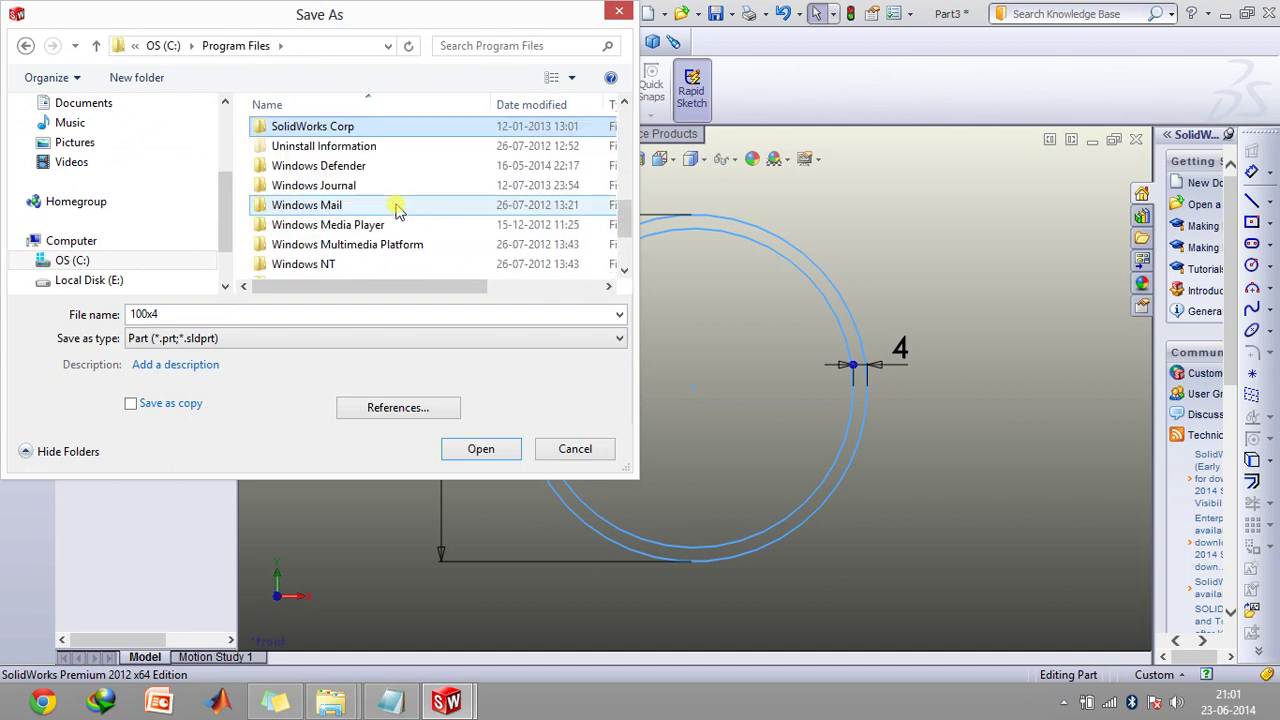
double_click(352, 127)
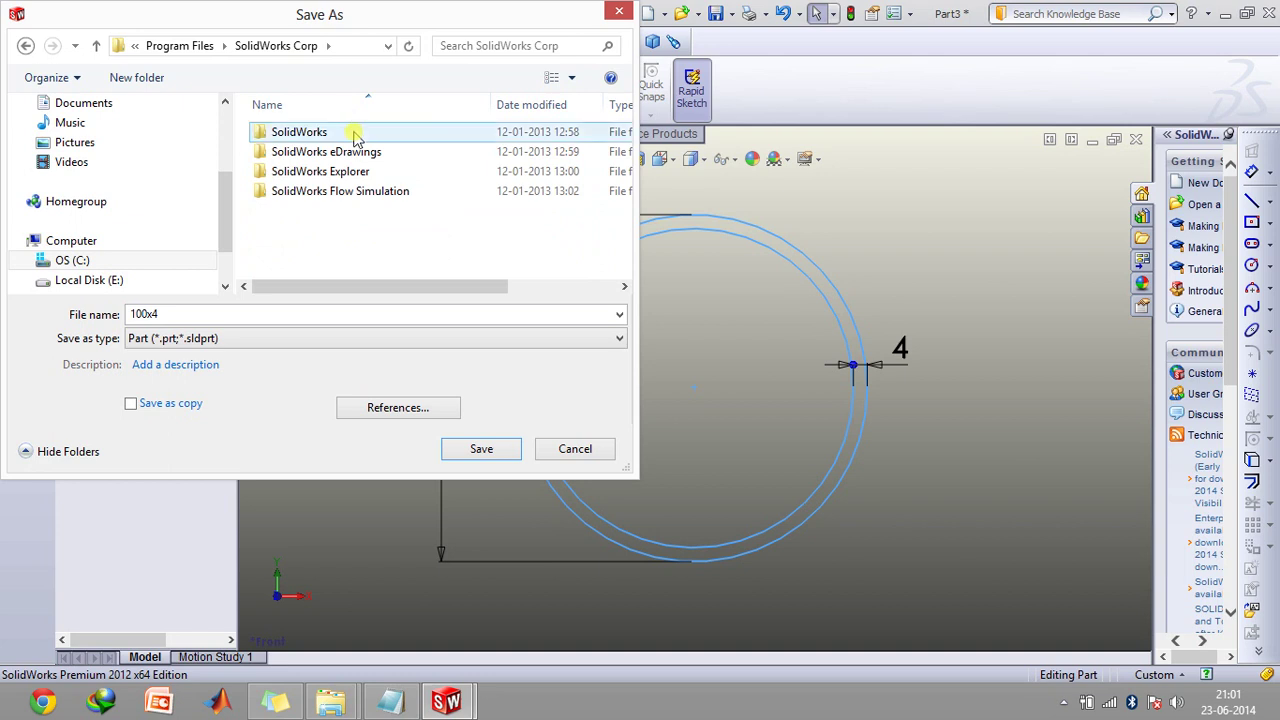
double_click(352, 130)
left_click(355, 152)
type("l")
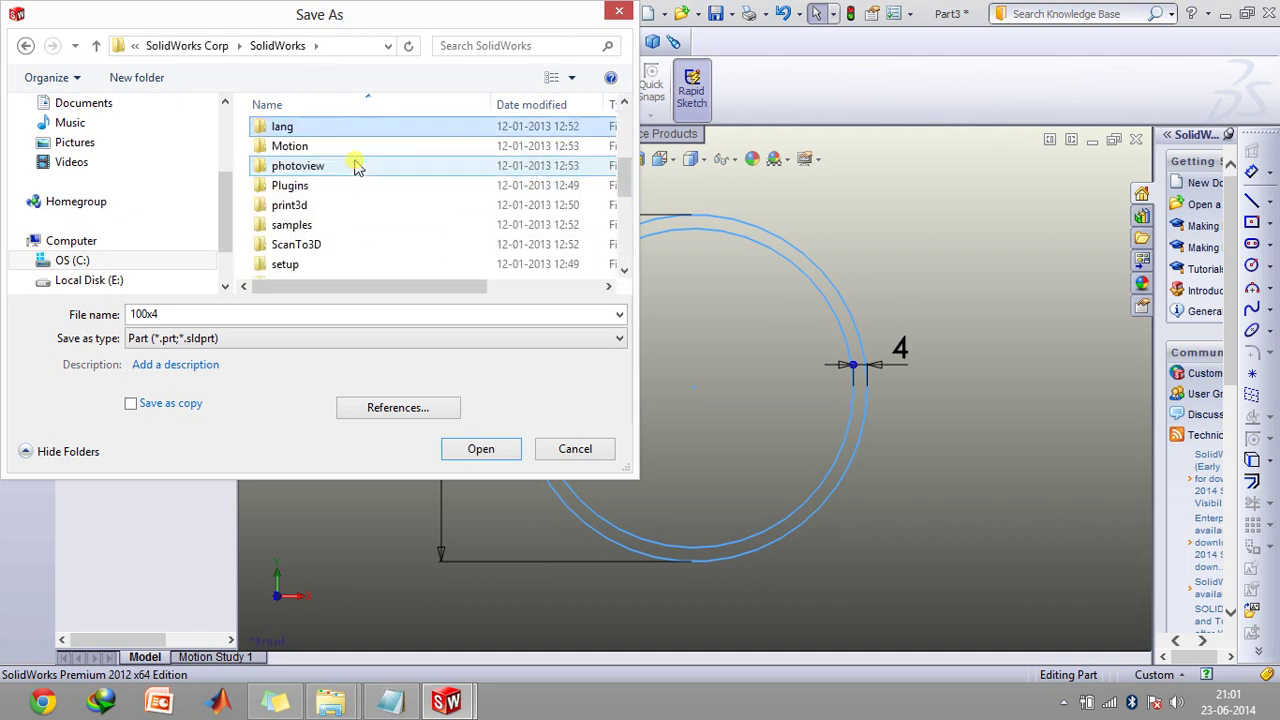
key("Return")
double_click(343, 143)
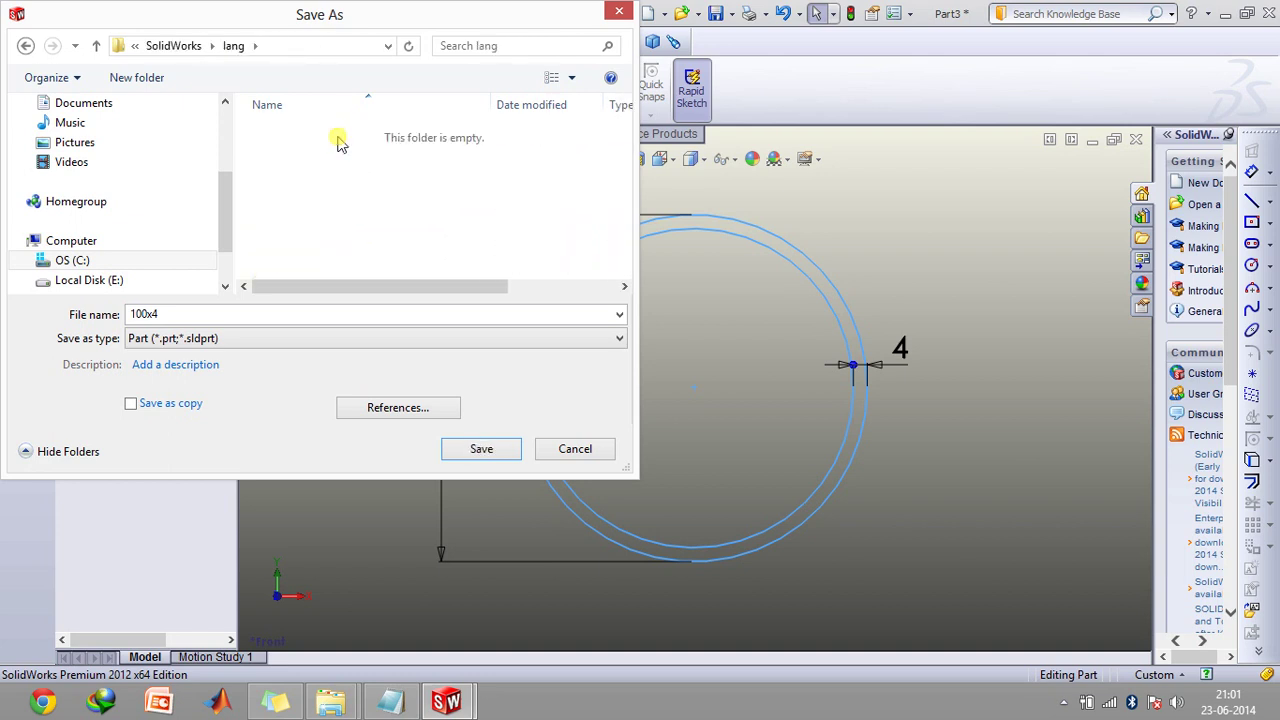
left_click_drag(622, 190, 323, 289)
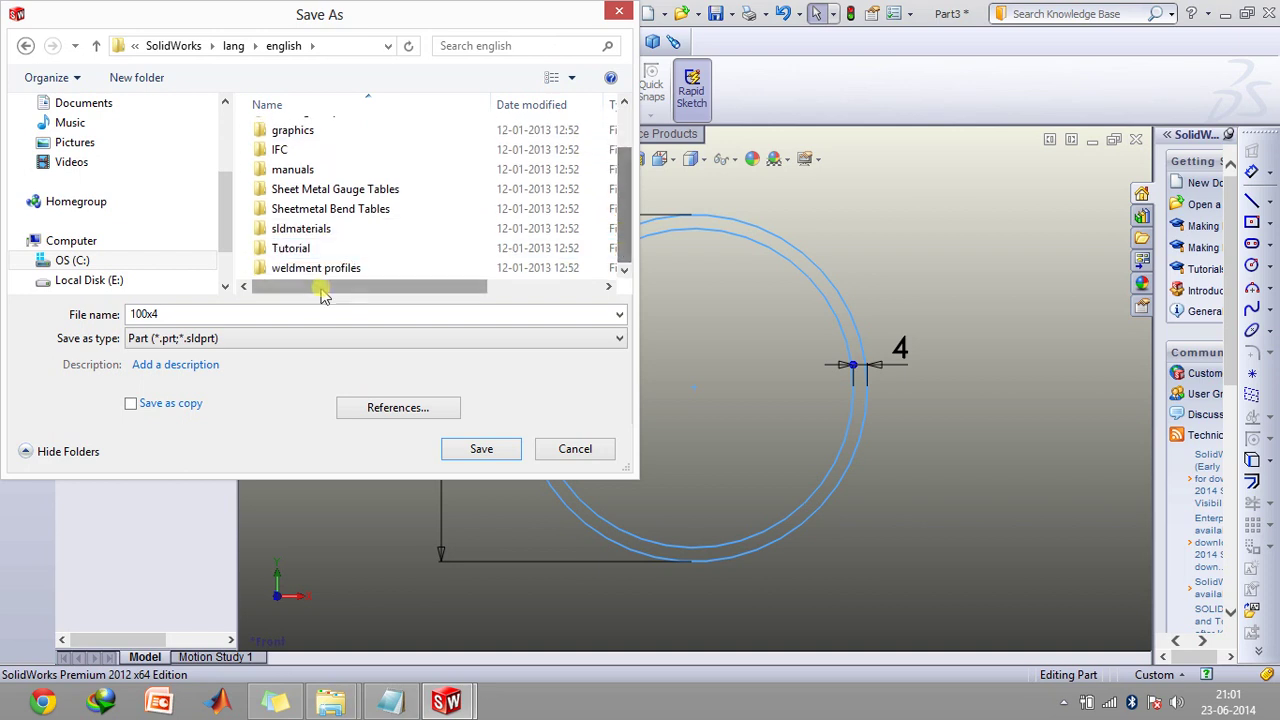
double_click(317, 268)
left_click(295, 153)
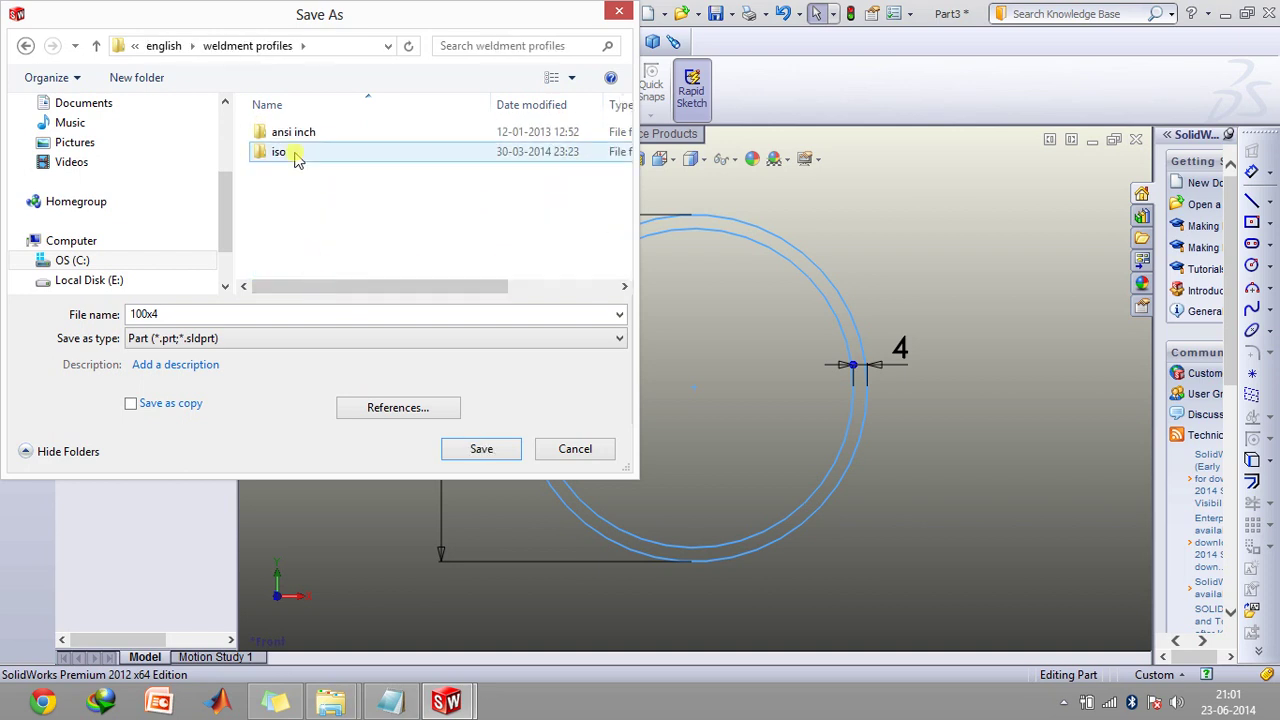
double_click(295, 153)
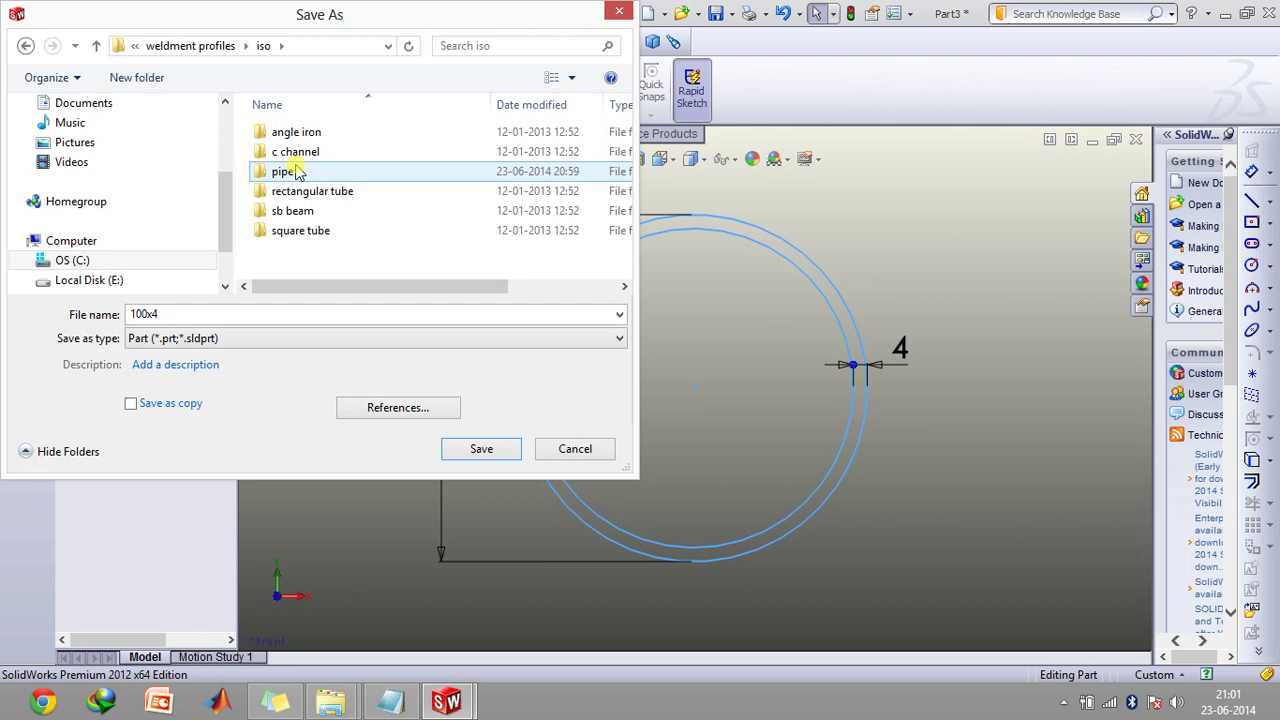
double_click(297, 171)
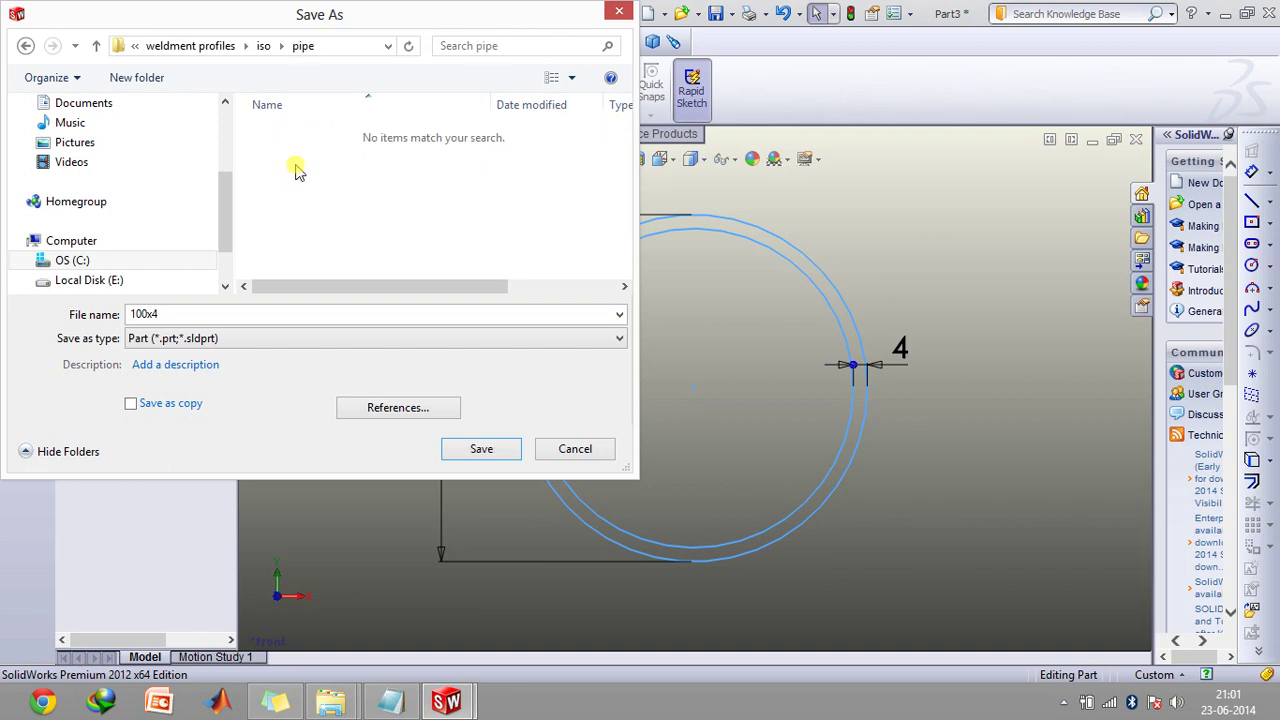
Step: Save the profile as 100x4 in Lib Feat Part (*.sldlfp) format in the iso pipe folder
left_click(180, 338)
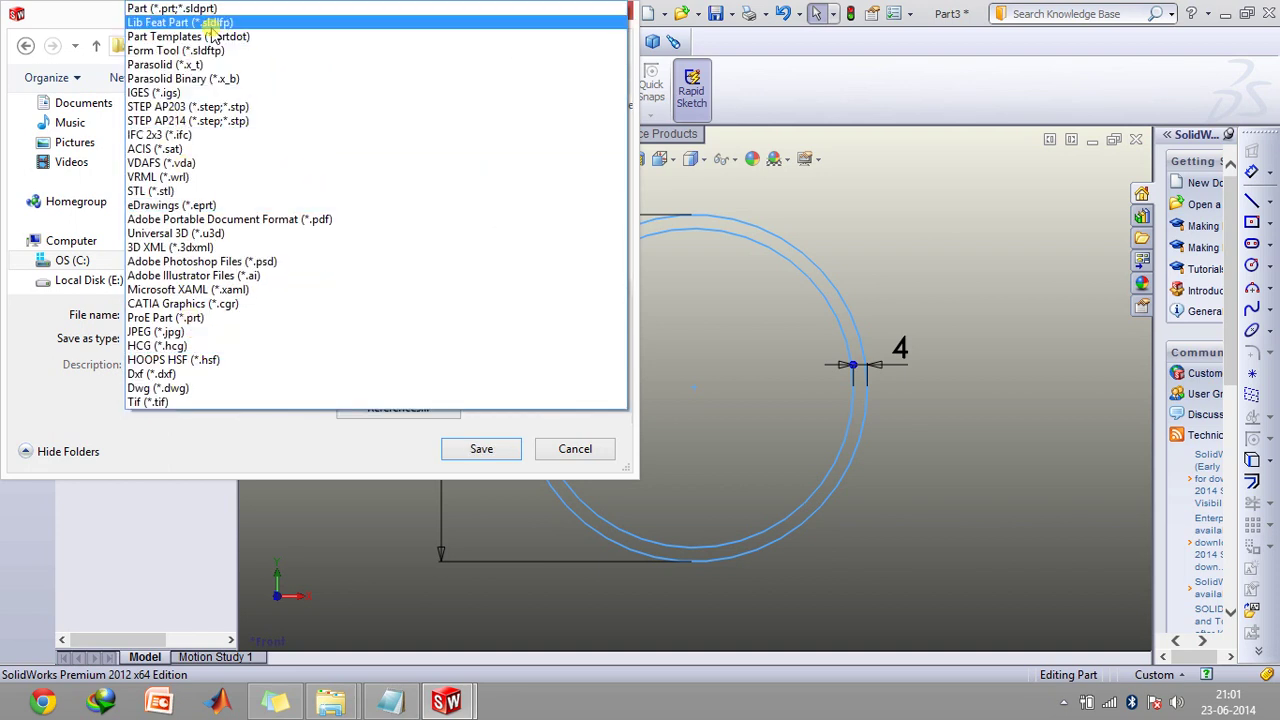
left_click(213, 22)
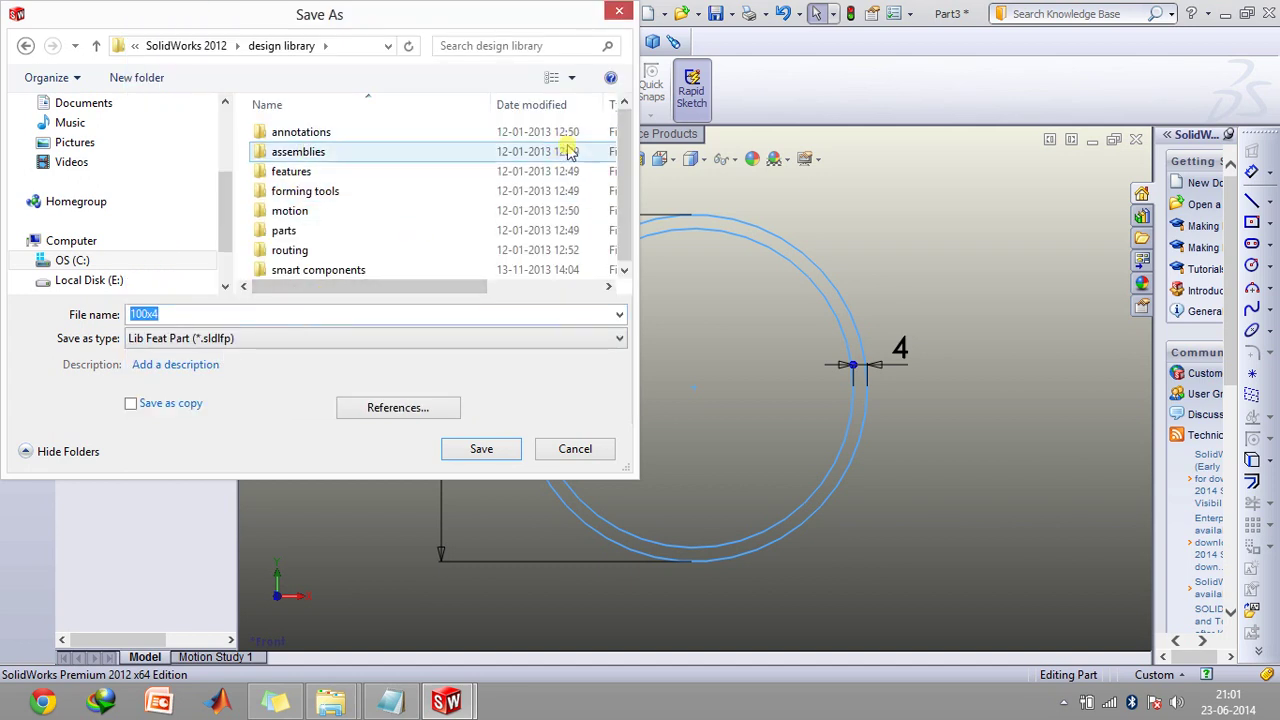
left_click_drag(624, 190, 625, 200)
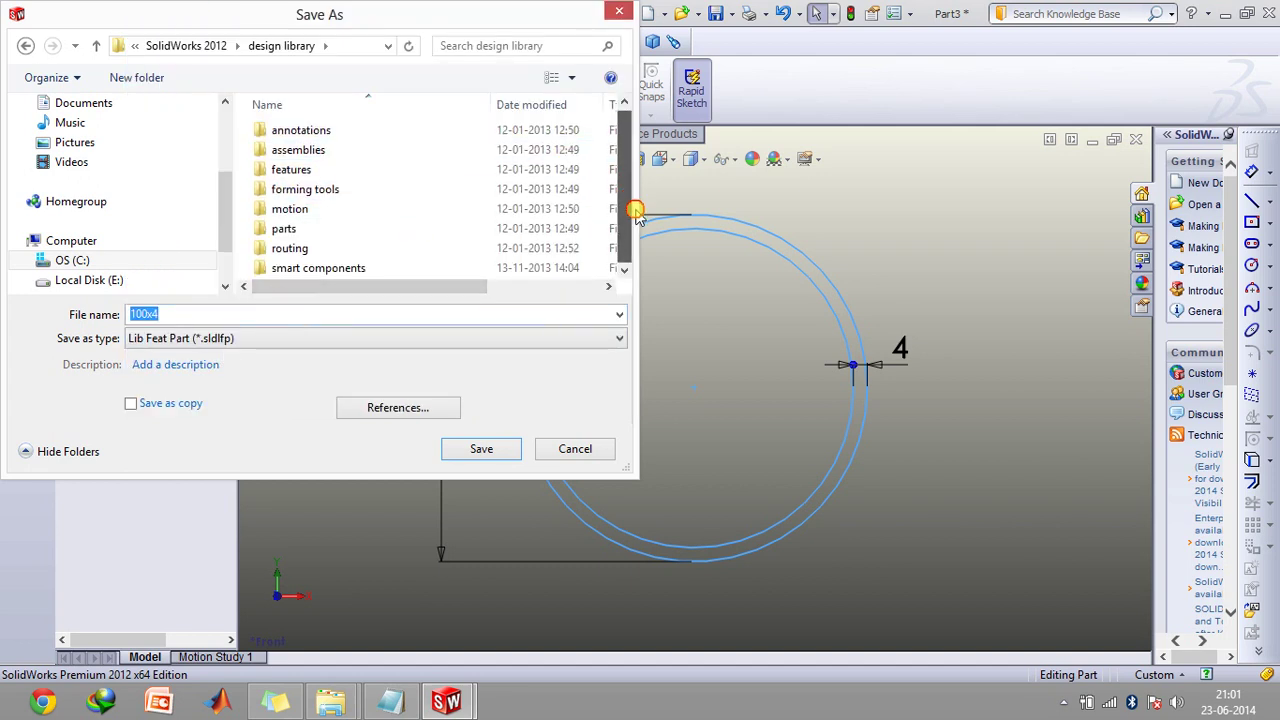
left_click(25, 47)
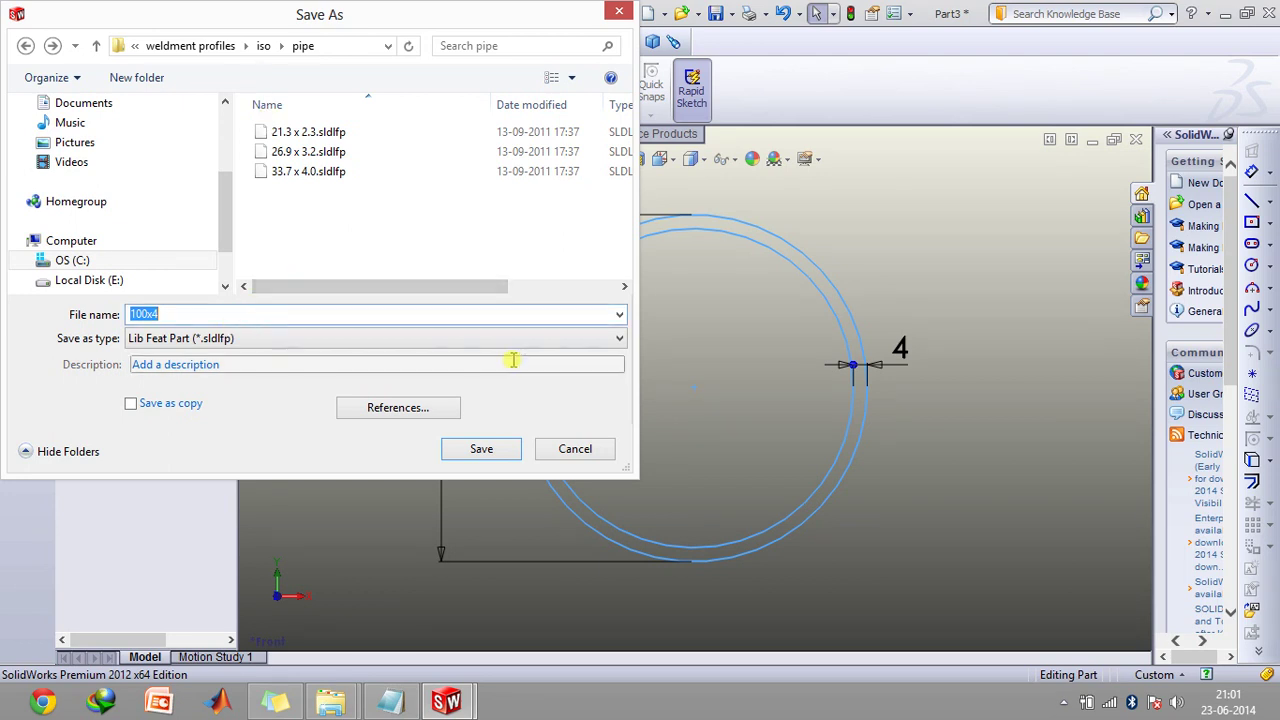
left_click(481, 449)
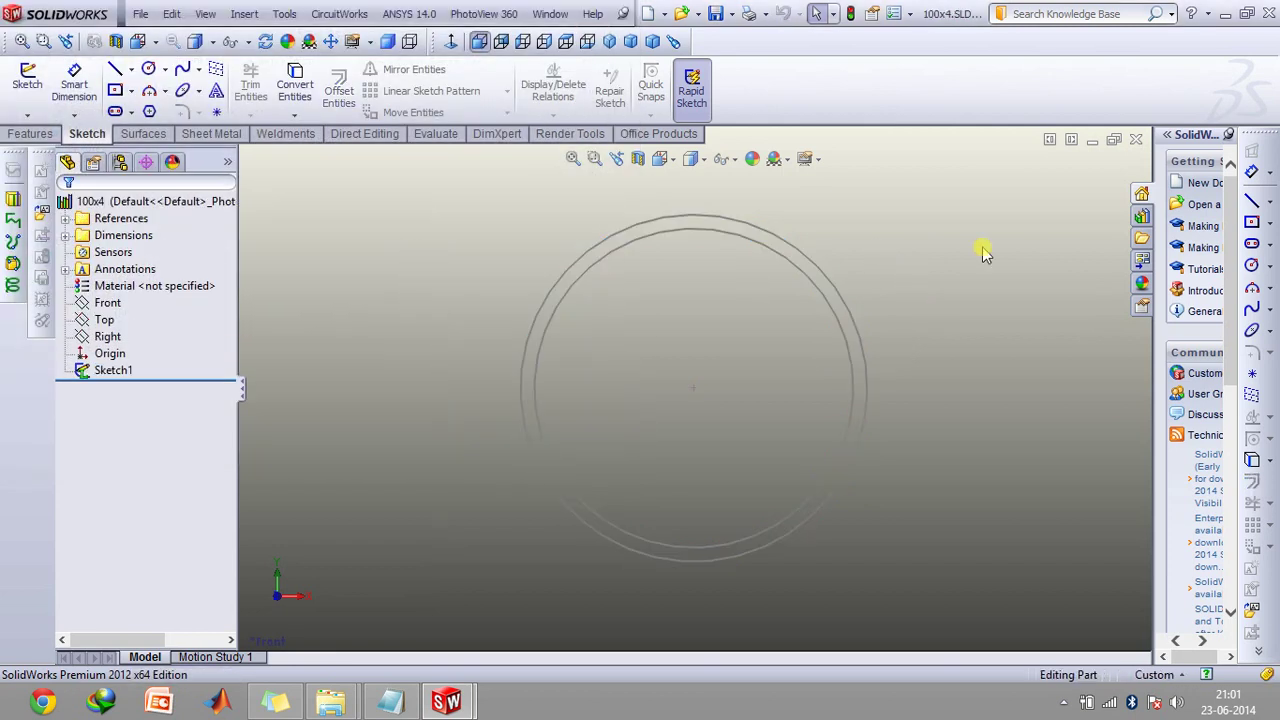
Step: Return to Part2 and check that 100x4 now appears in the Structural Member pipe sizes
left_click(1092, 140)
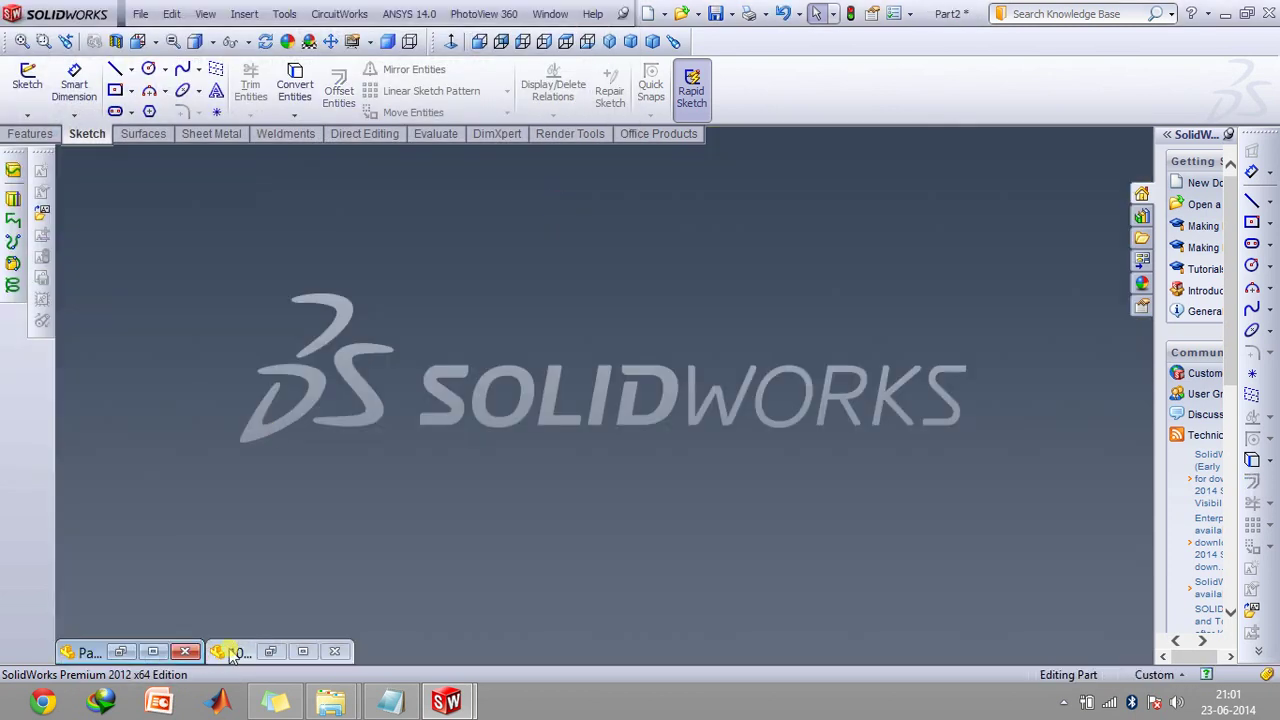
left_click(120, 651)
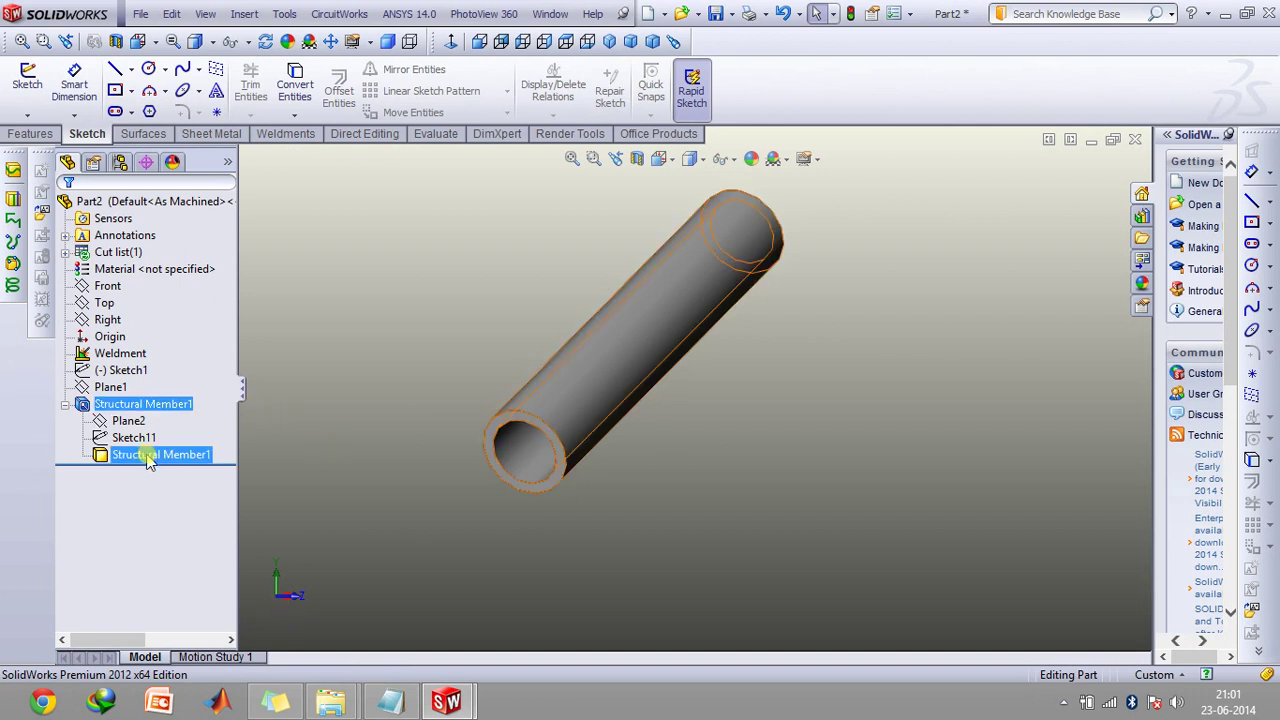
left_click(283, 134)
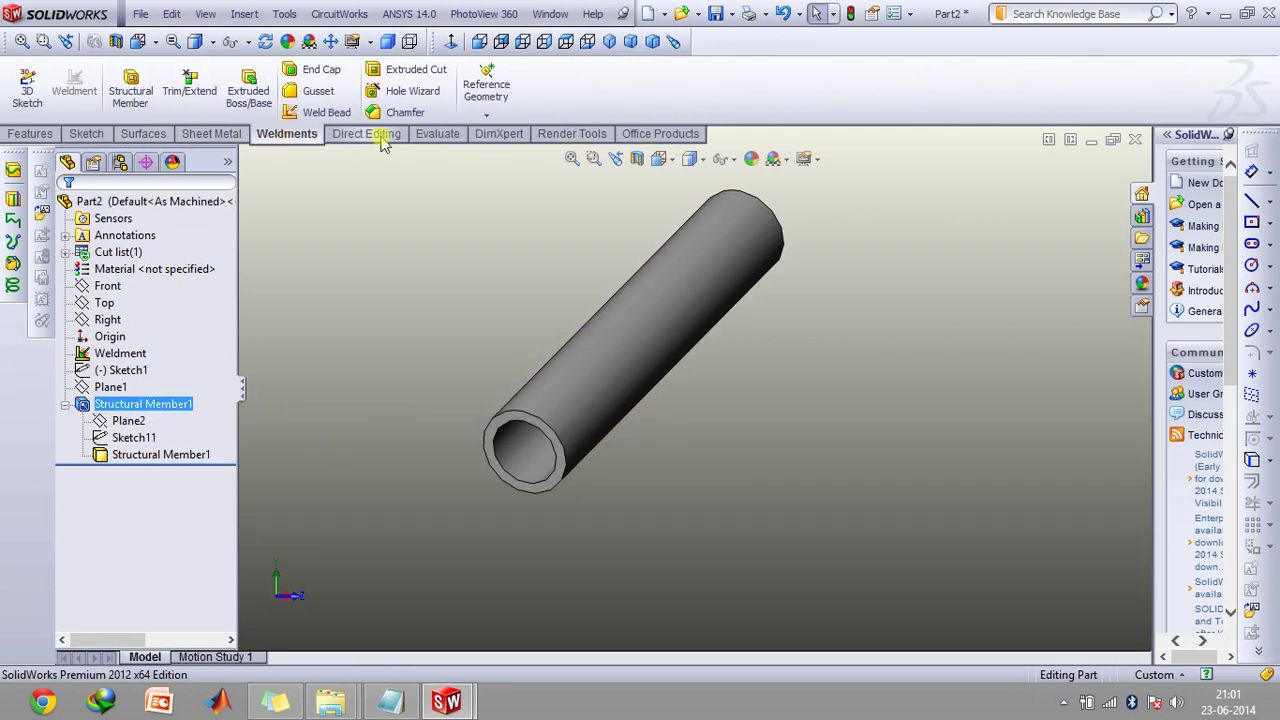
left_click(130, 86)
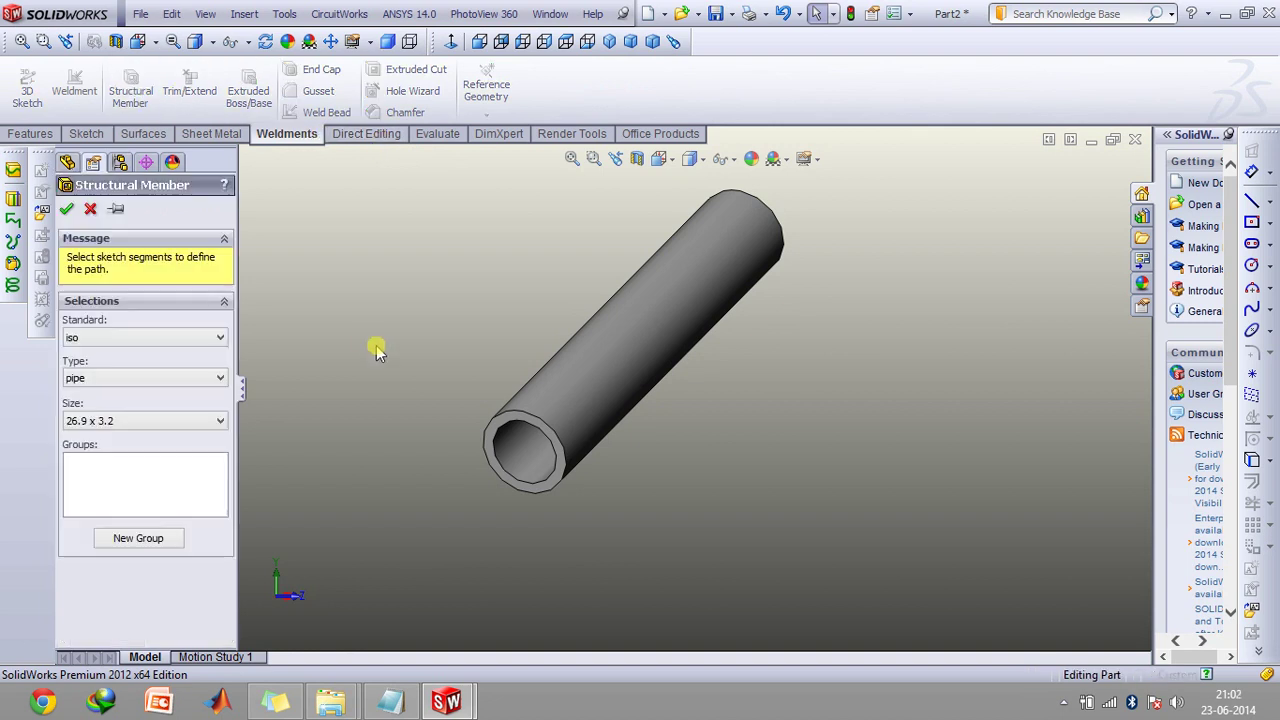
left_click(138, 421)
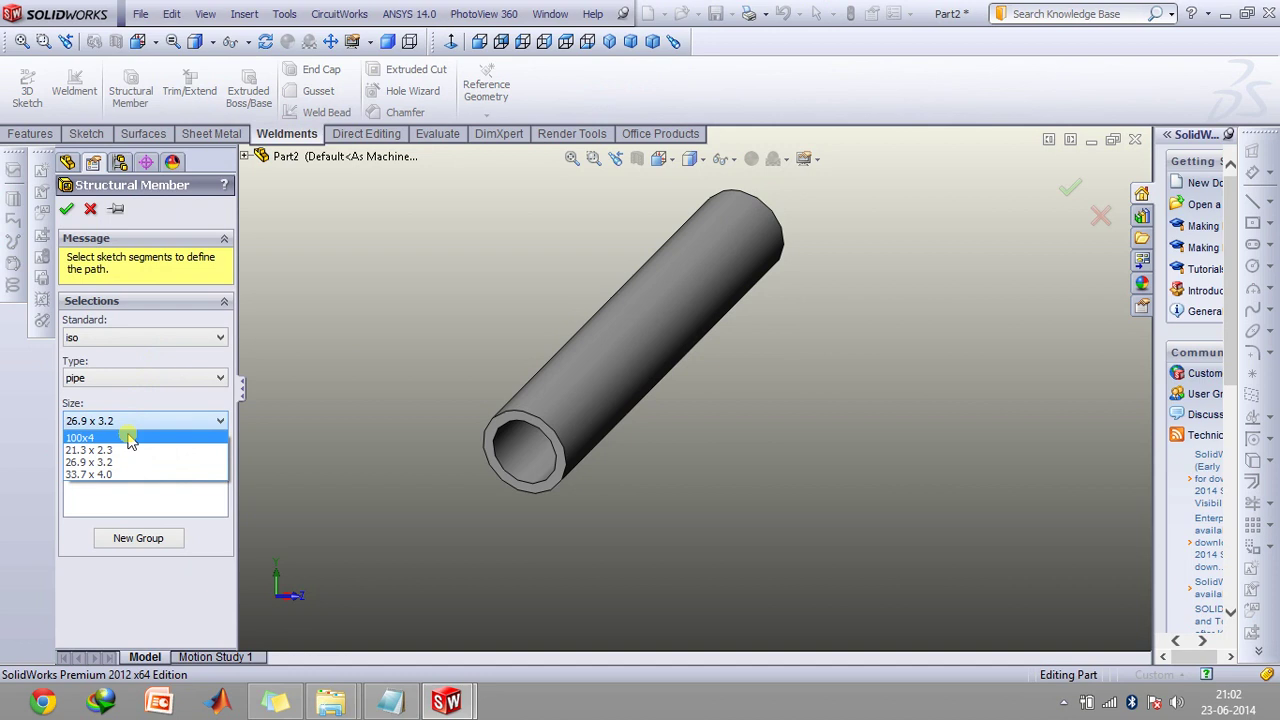
left_click(92, 210)
Step: Change Structural Member1's pipe size to 100x4 and accept the edit
left_click(92, 210)
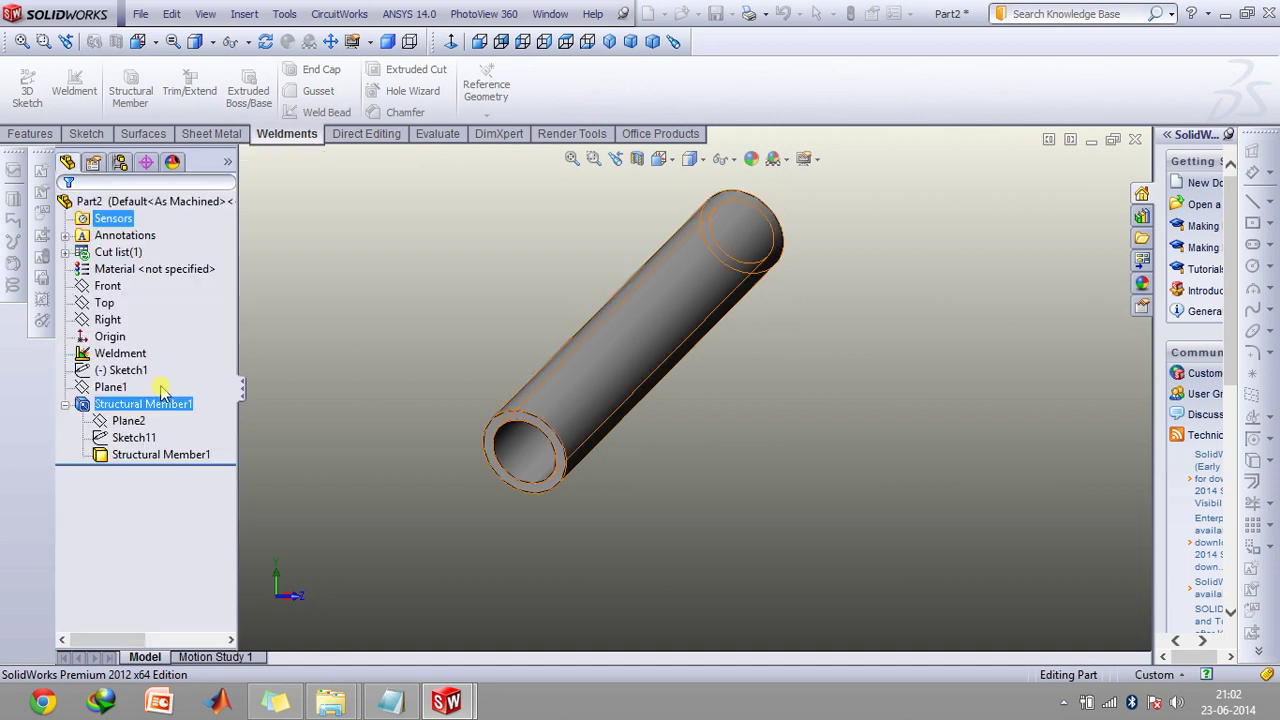
left_click(160, 454)
right_click(160, 452)
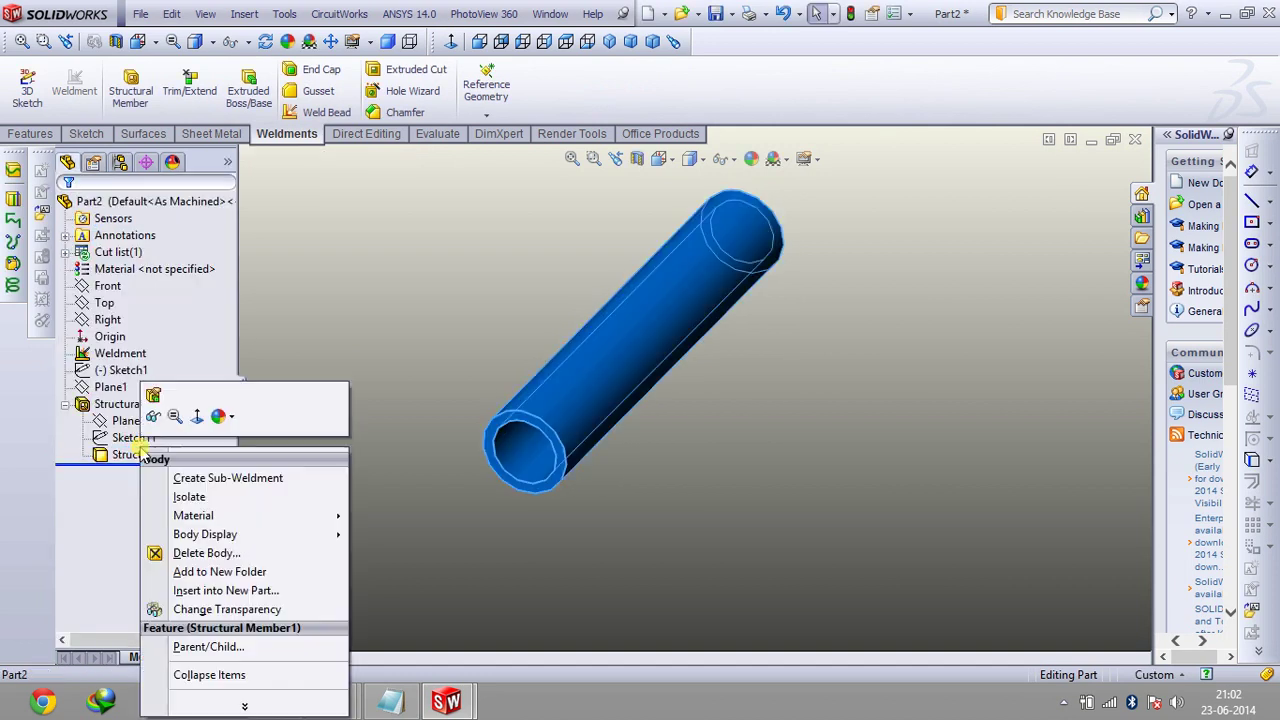
left_click(150, 395)
left_click(134, 432)
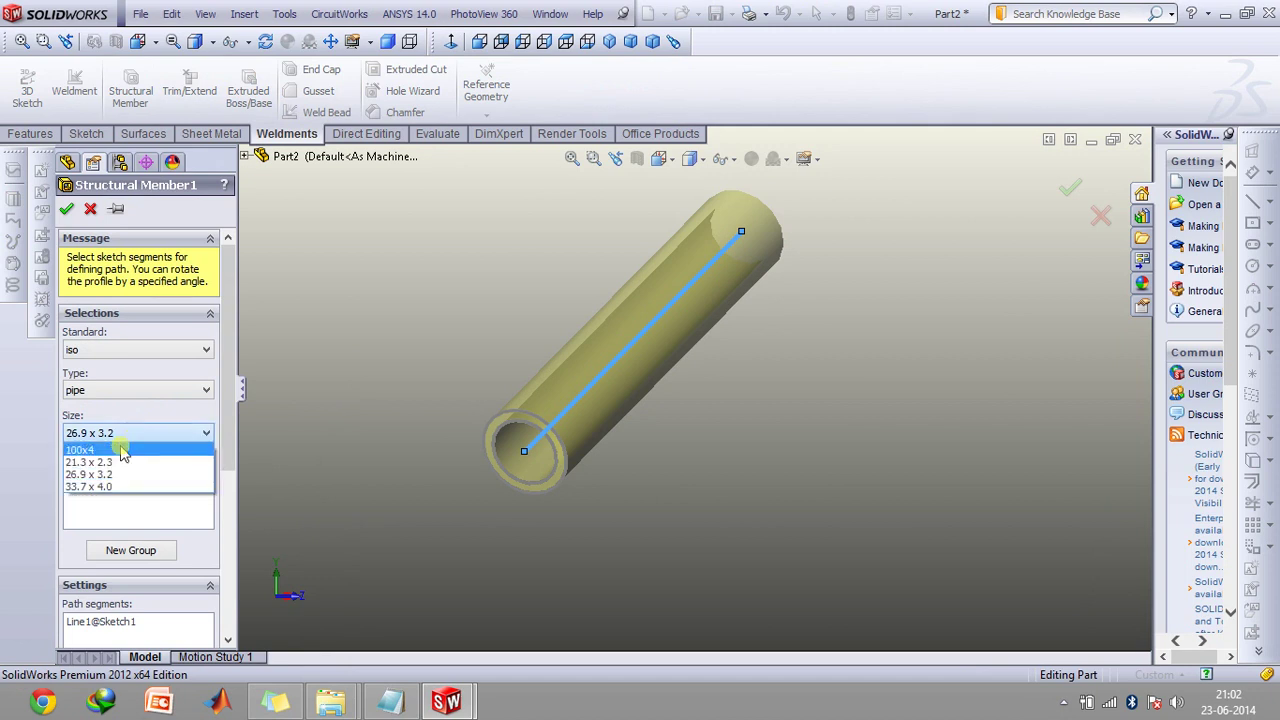
left_click(118, 444)
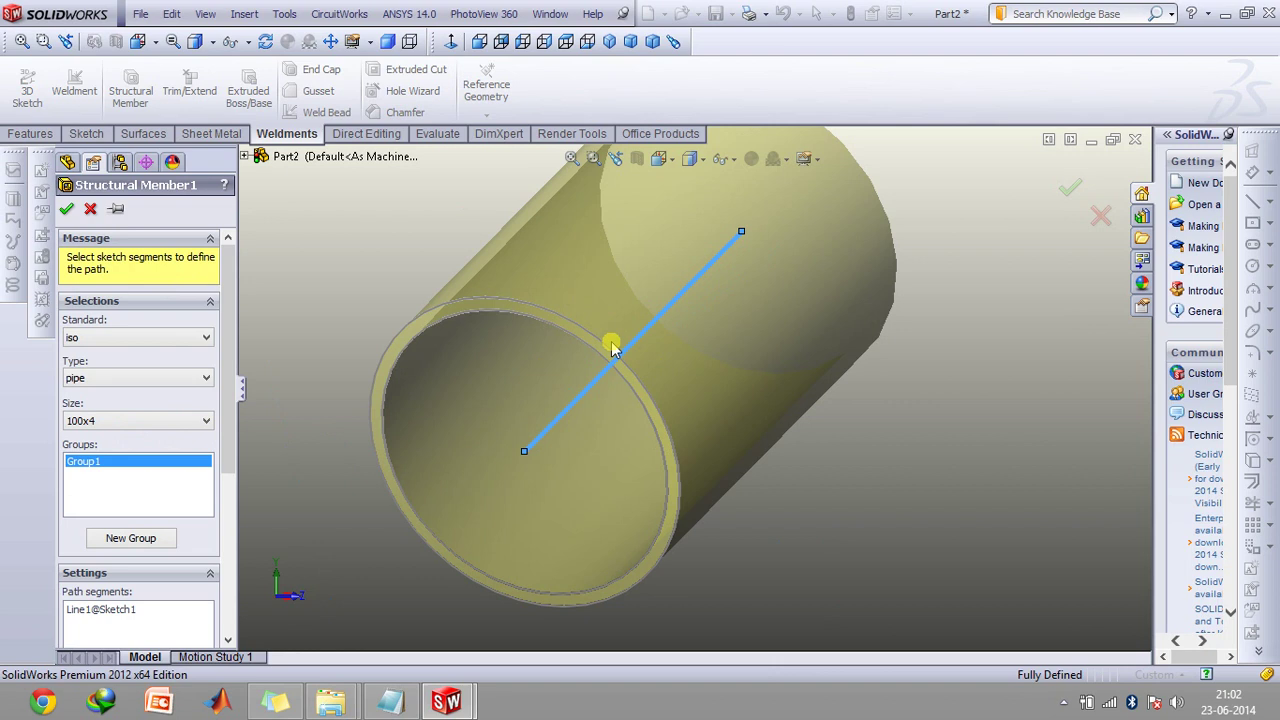
left_click(66, 209)
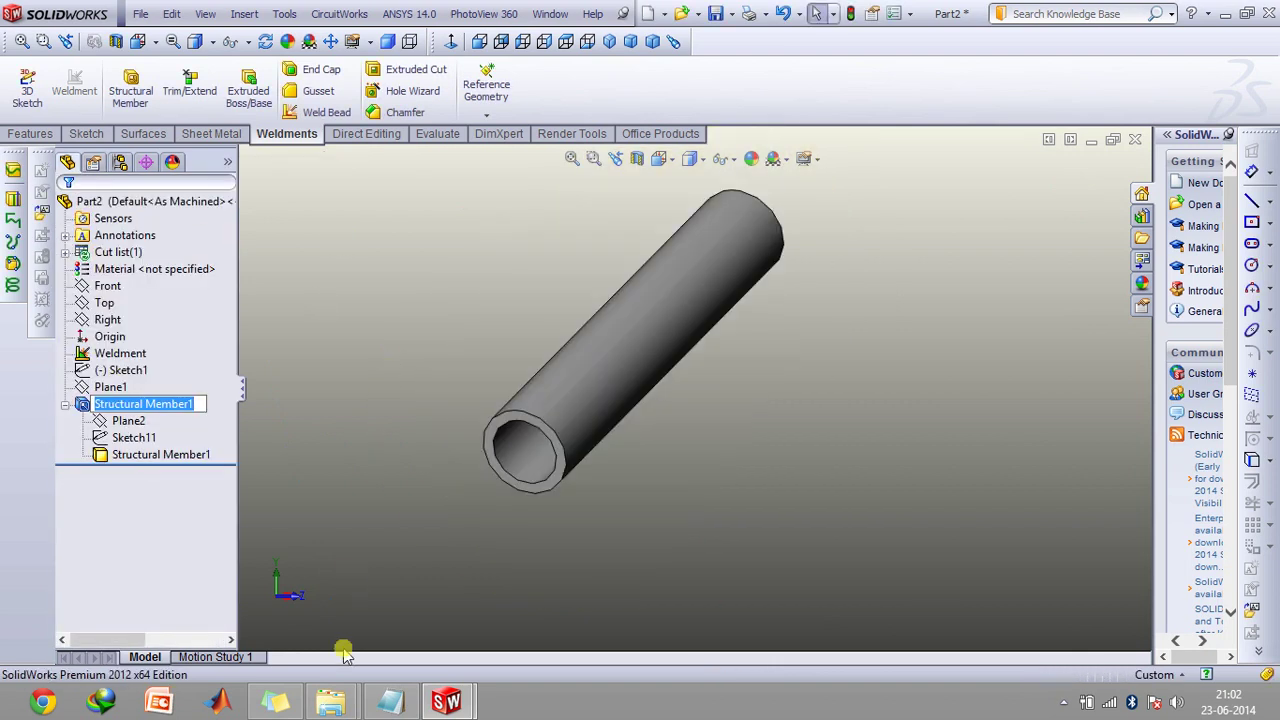
Step: Bring the pipe Explorer window forward, go up to the iso folder, and maximize it
mouse_move(330, 702)
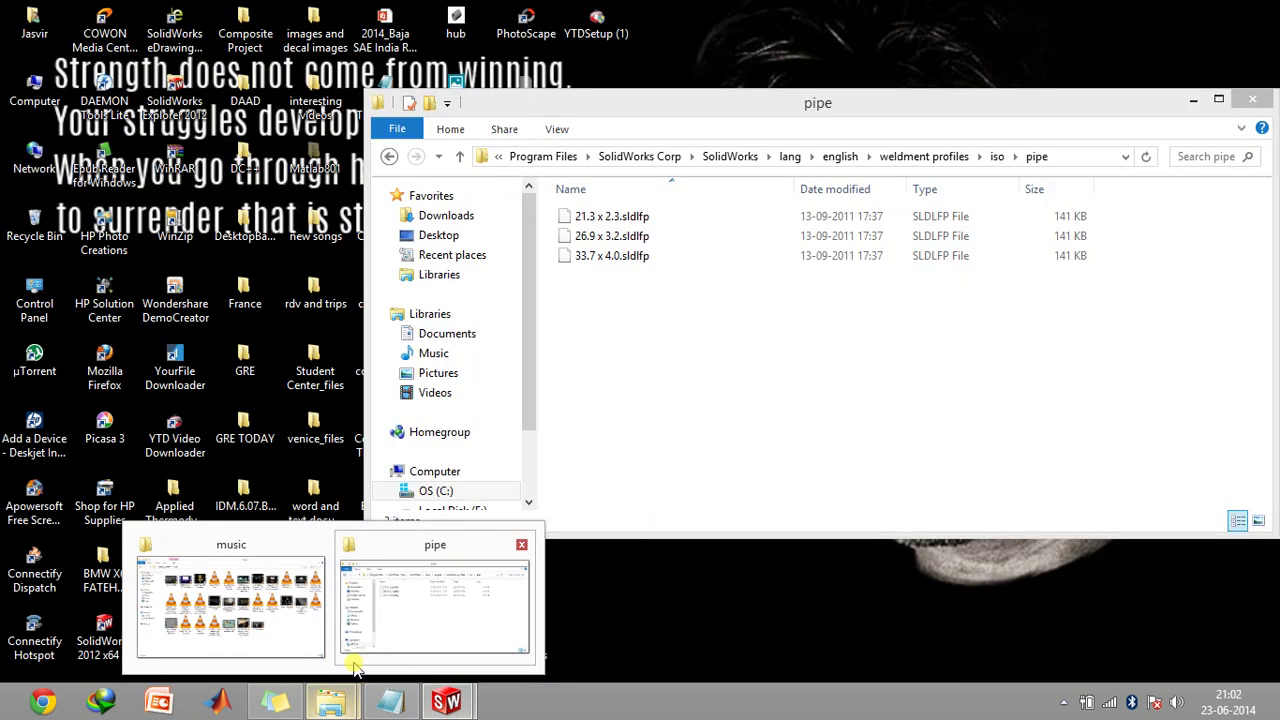
left_click(400, 610)
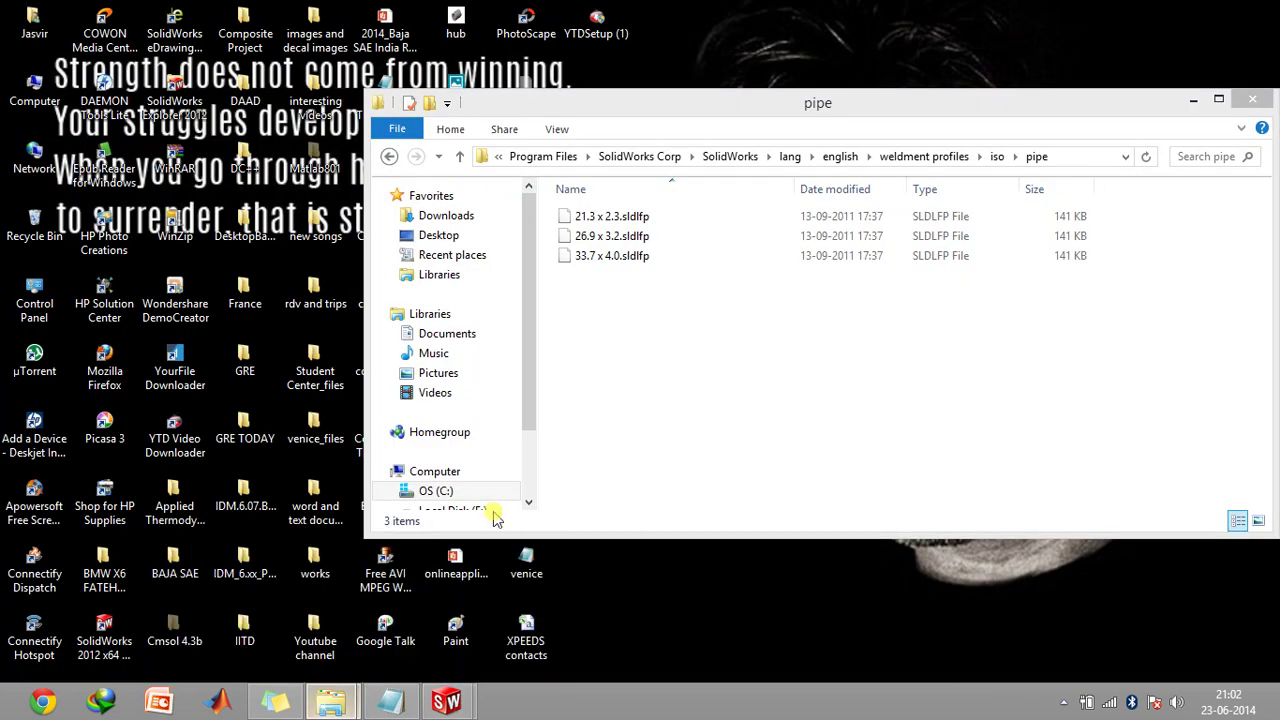
left_click(392, 156)
left_click(765, 378)
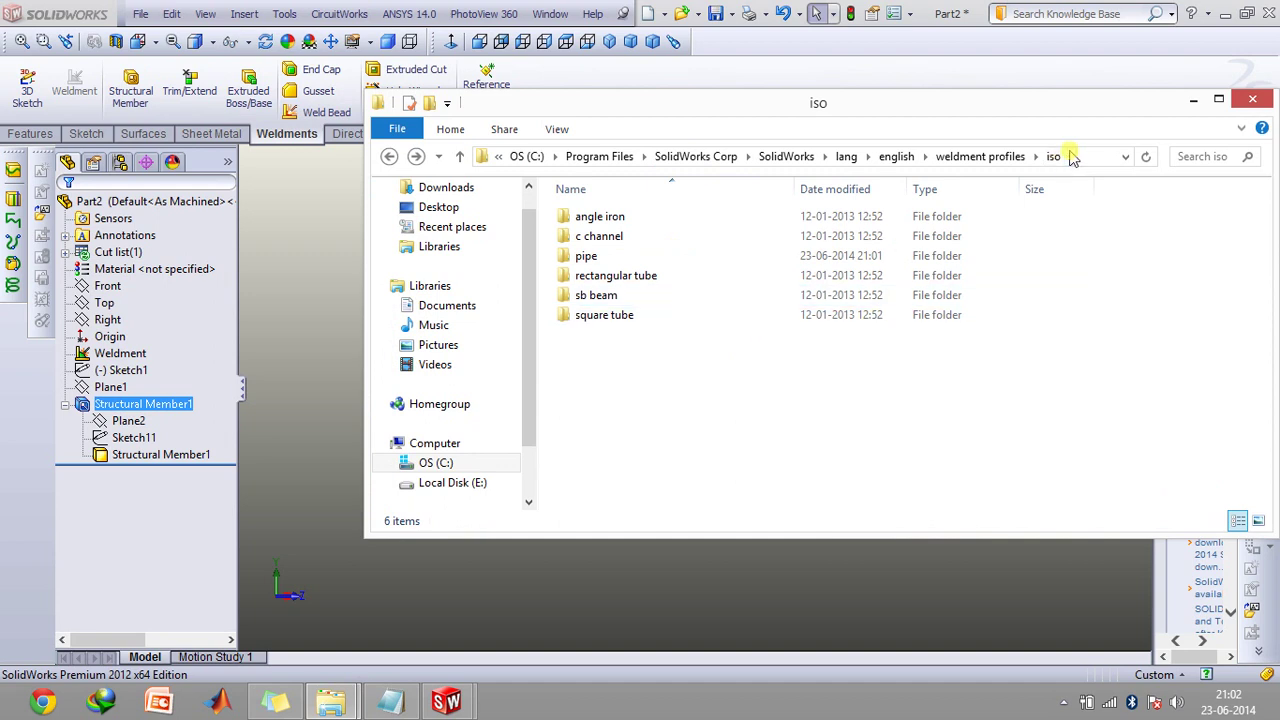
left_click(1219, 99)
Step: Check the iso folder's Security permissions, close Properties unchanged, and return to Part2 in SolidWorks
left_click(647, 251)
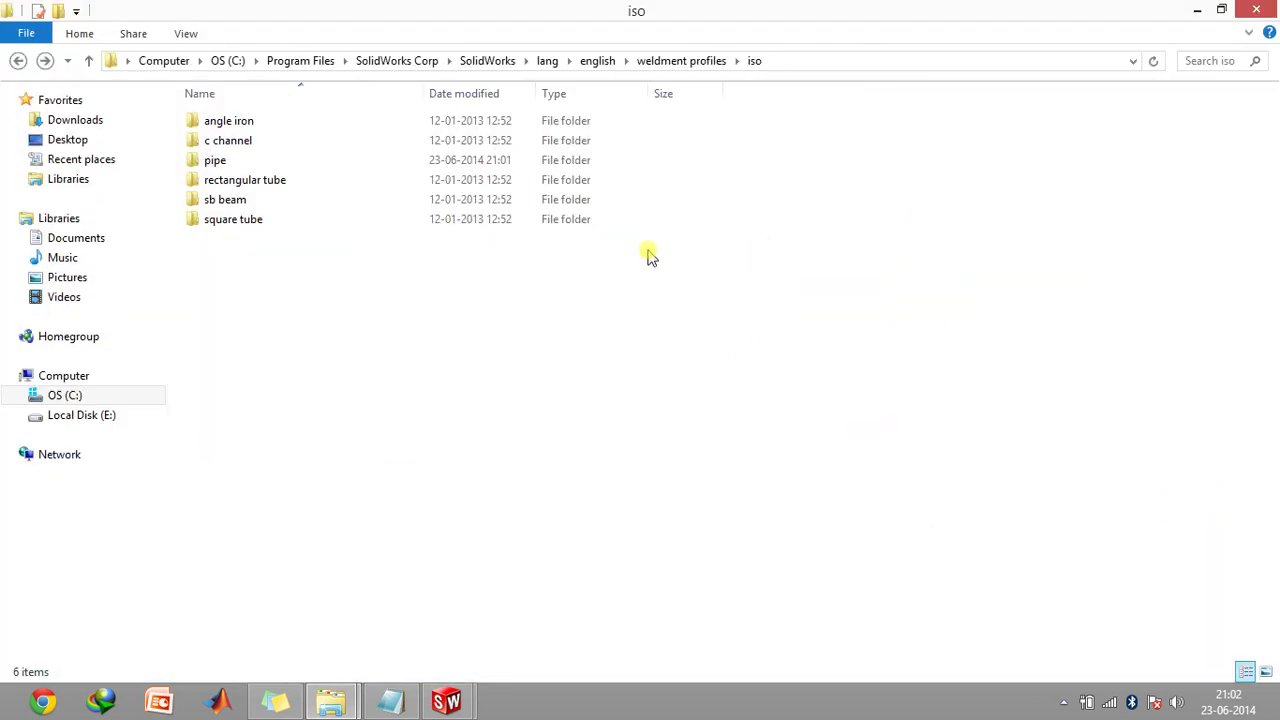
right_click(647, 256)
left_click(705, 546)
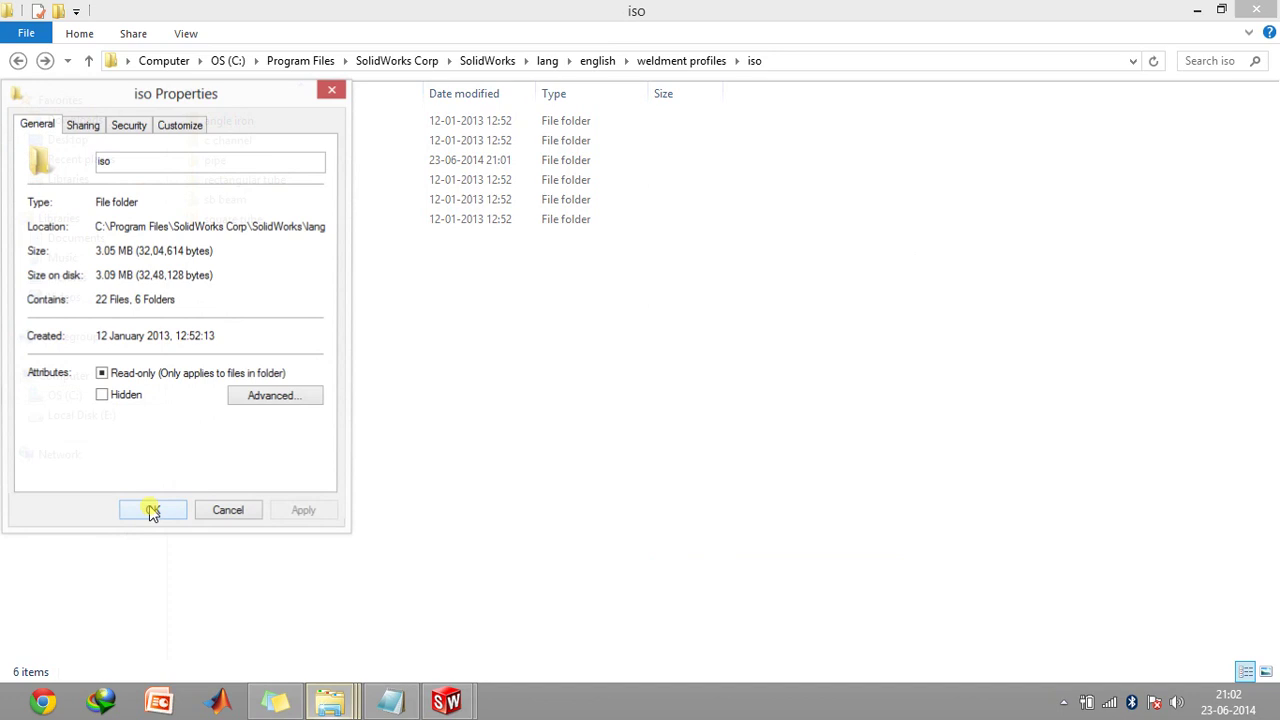
left_click(128, 127)
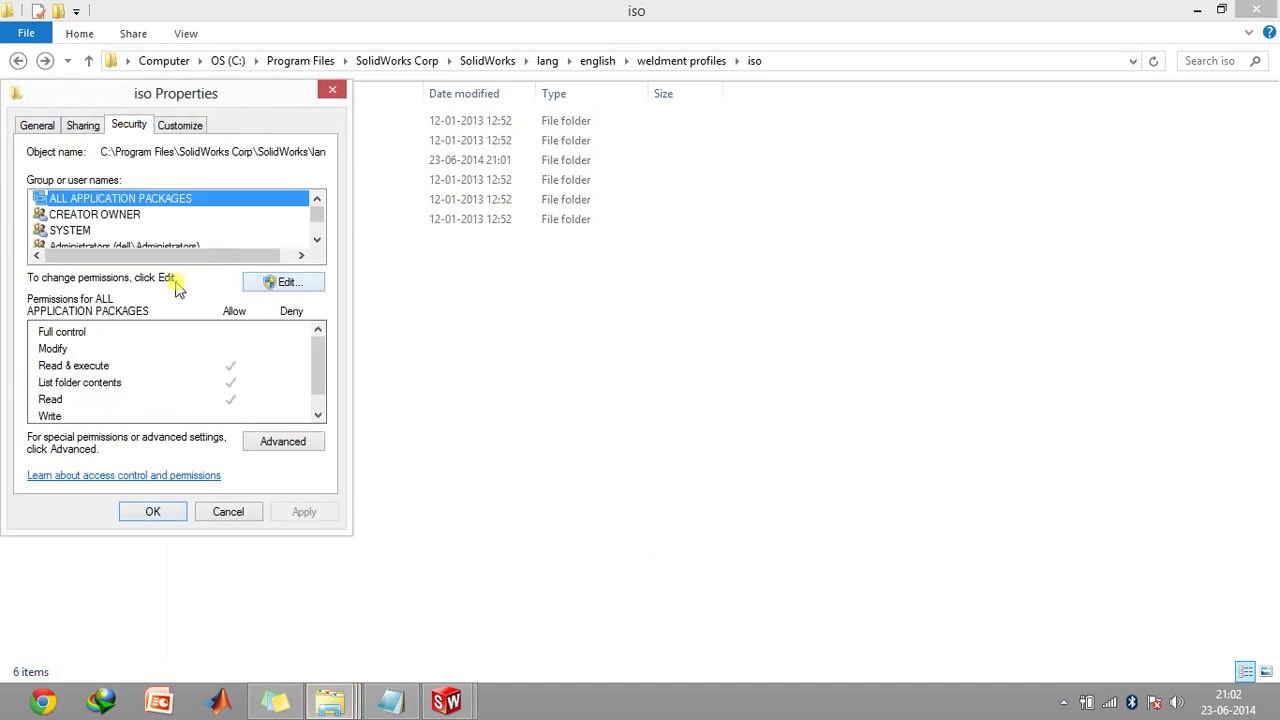
scroll(320, 362, "down", 1)
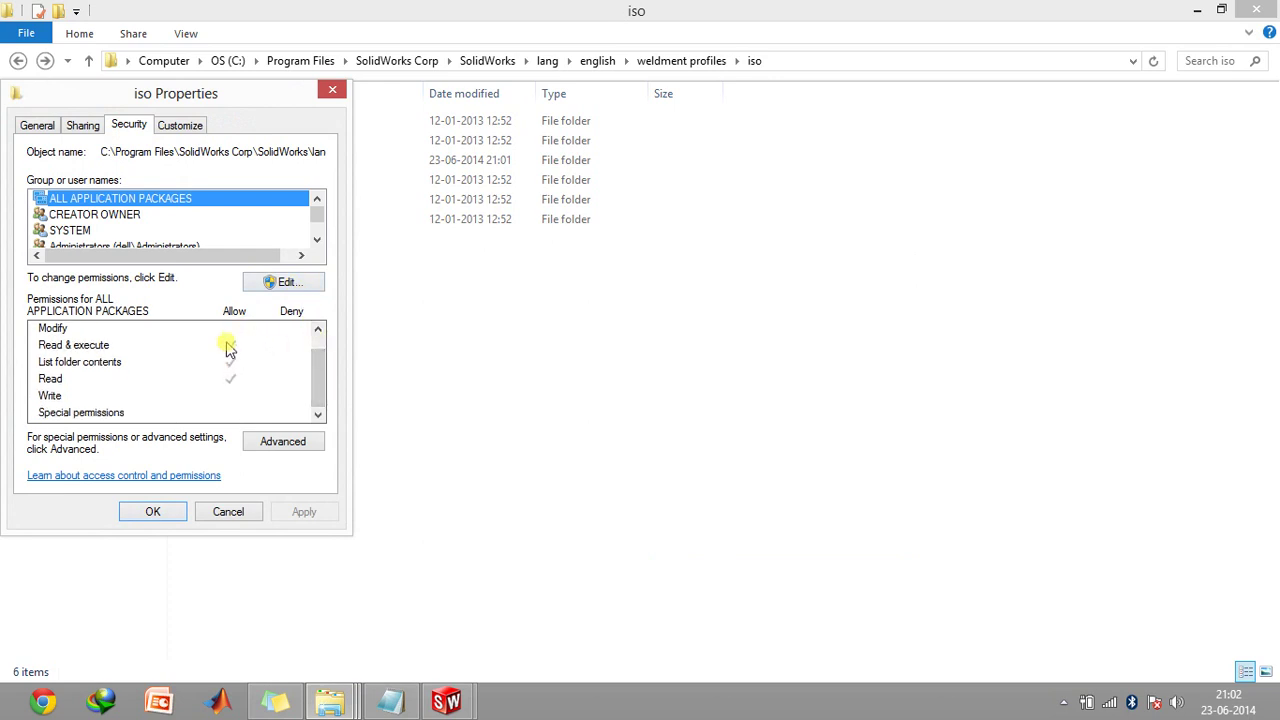
scroll(317, 357, "up", 1)
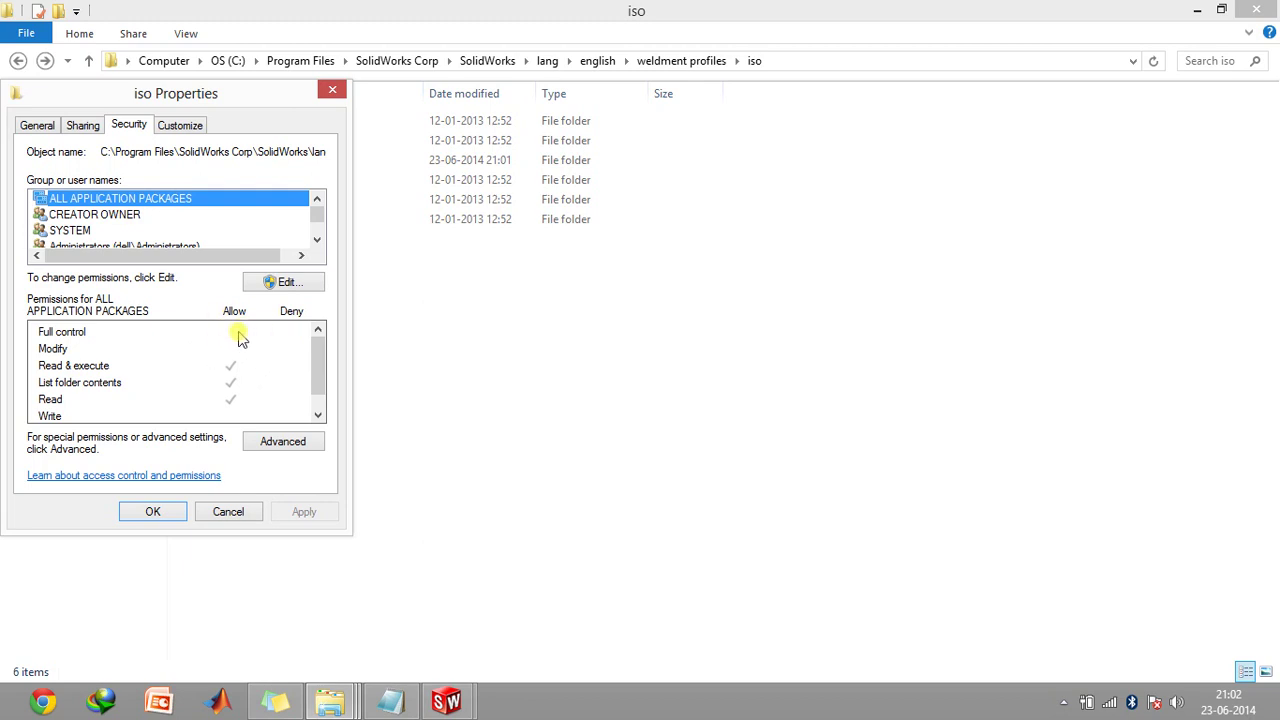
scroll(320, 363, "down", 1)
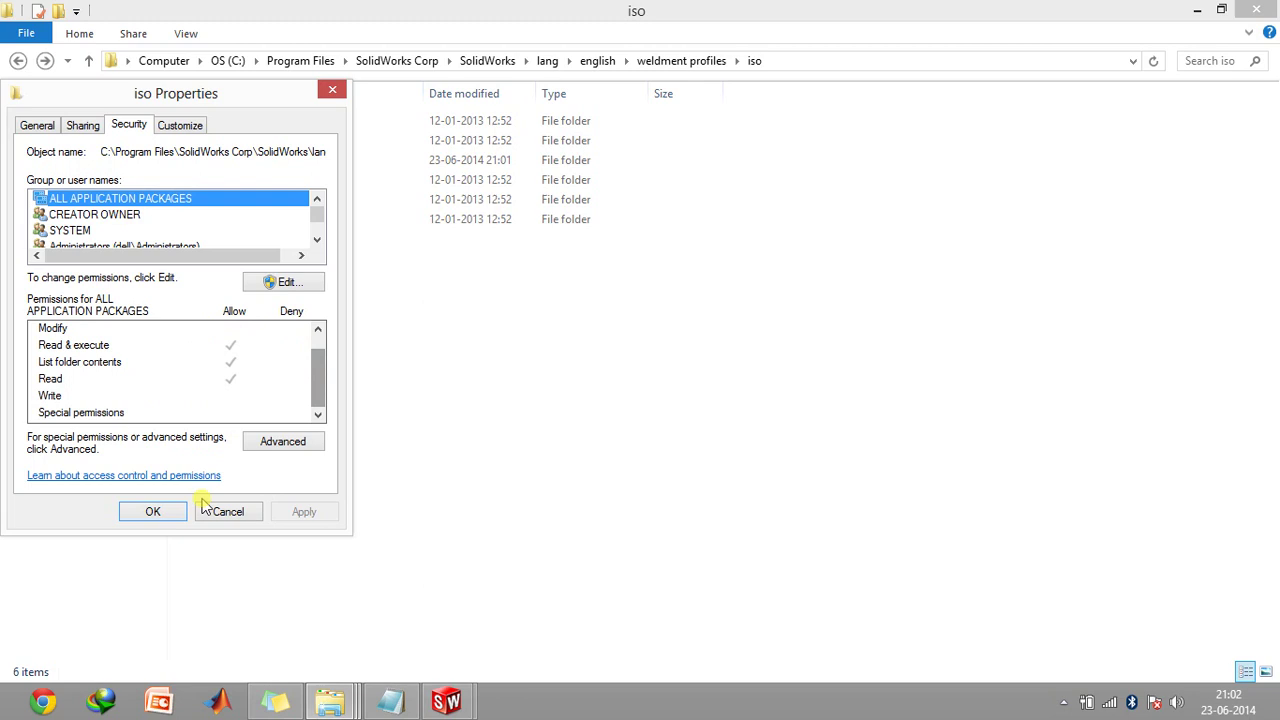
left_click(170, 512)
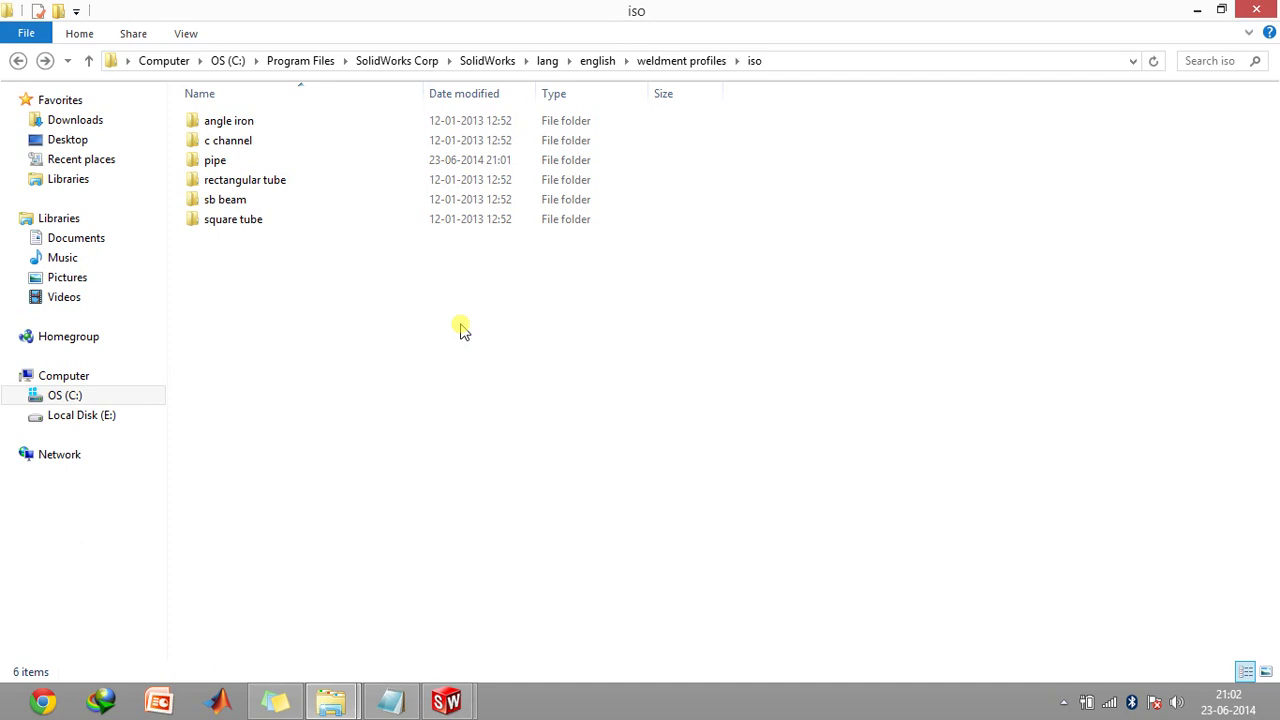
left_click(450, 700)
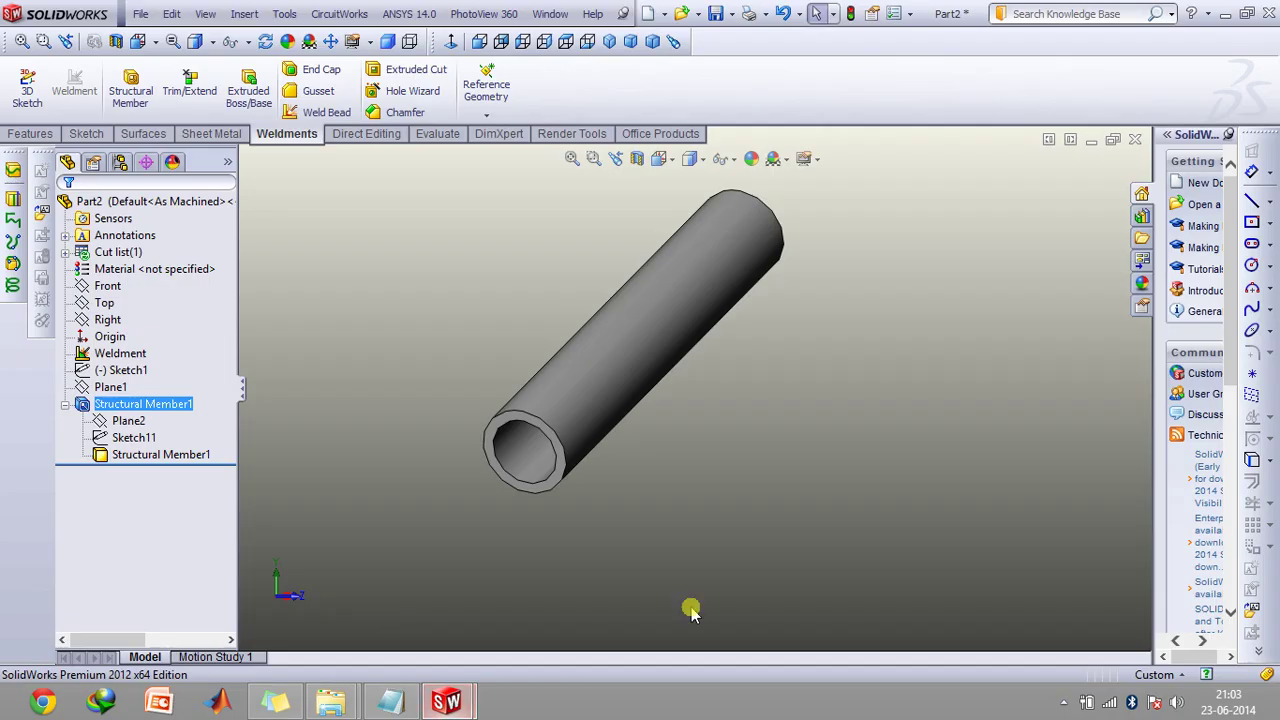